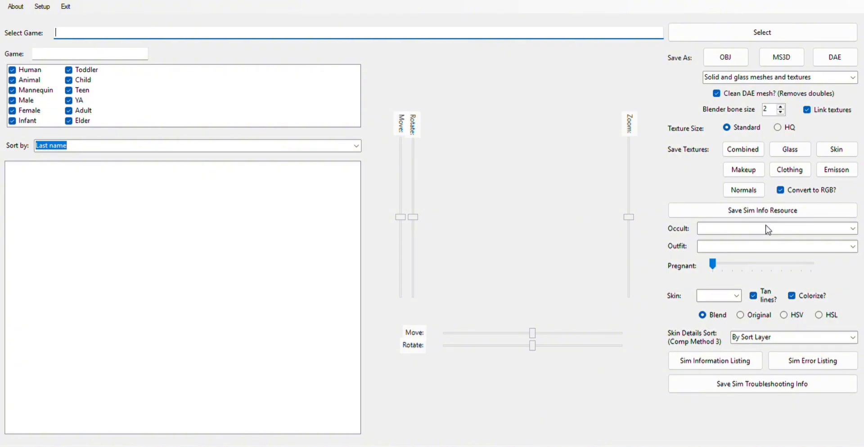
- Load the save Slot_0000000d.save and filter out male sims and every age group except YA
left_click(763, 32)
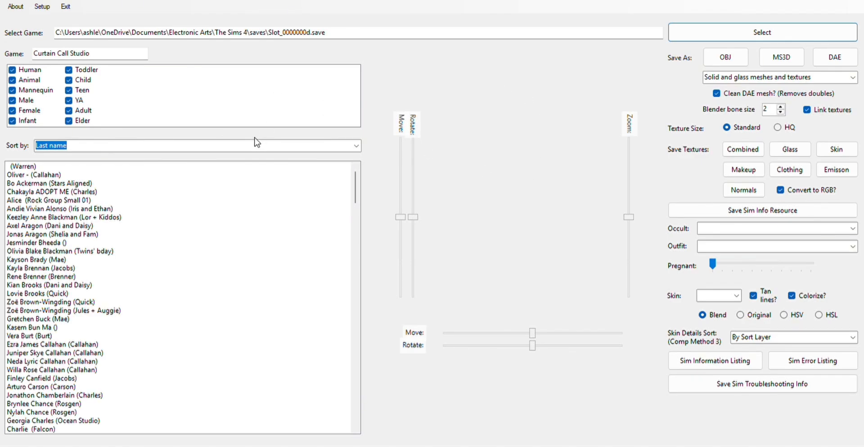
left_click(90, 70)
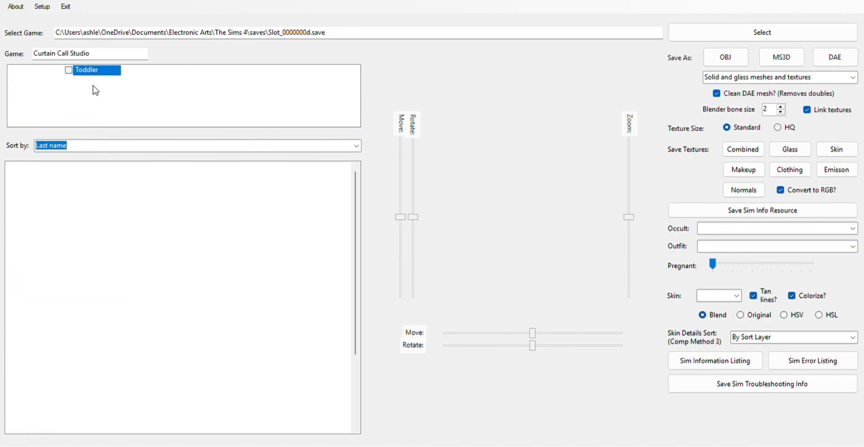
left_click(94, 81)
left_click(94, 91)
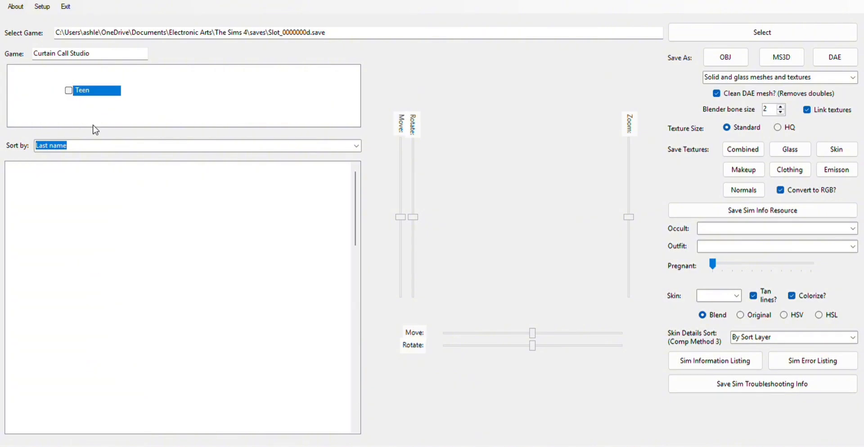
left_click(94, 110)
left_click(27, 121)
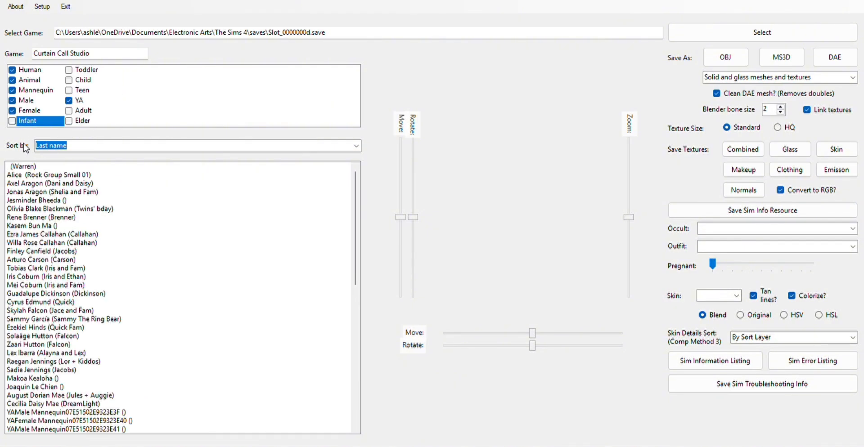
left_click(13, 102)
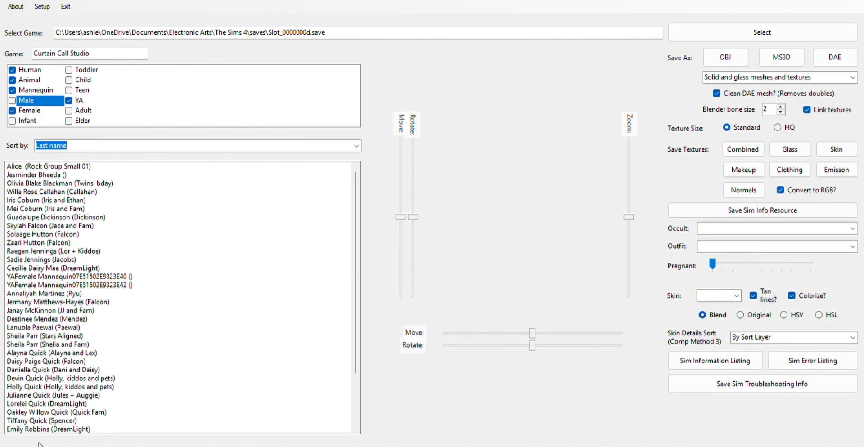
- Pick the Lorelei Quick (DreamLight) sim and check the outfit and the mesh and texture export options
scroll(40, 444, "down", 3)
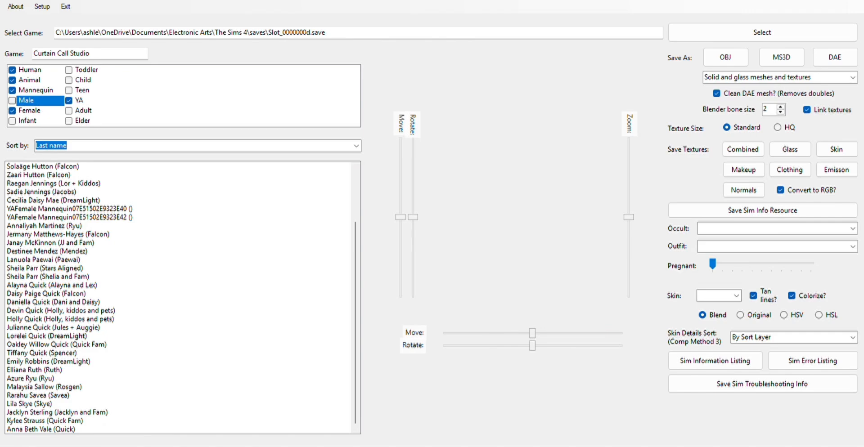
left_click(44, 336)
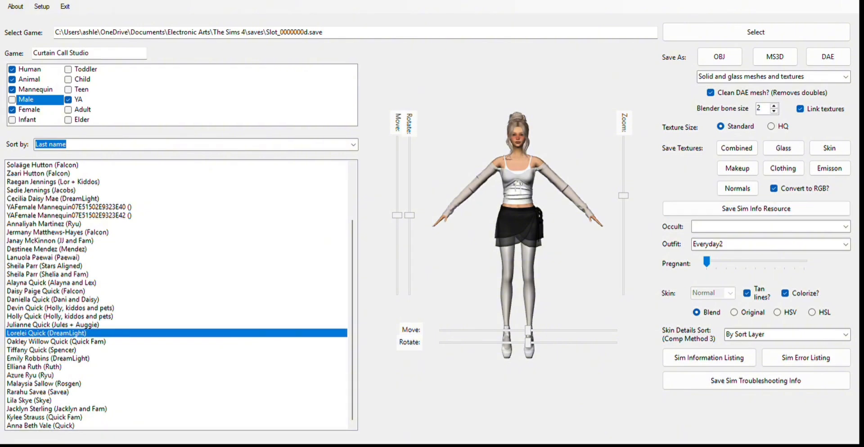
left_click(846, 245)
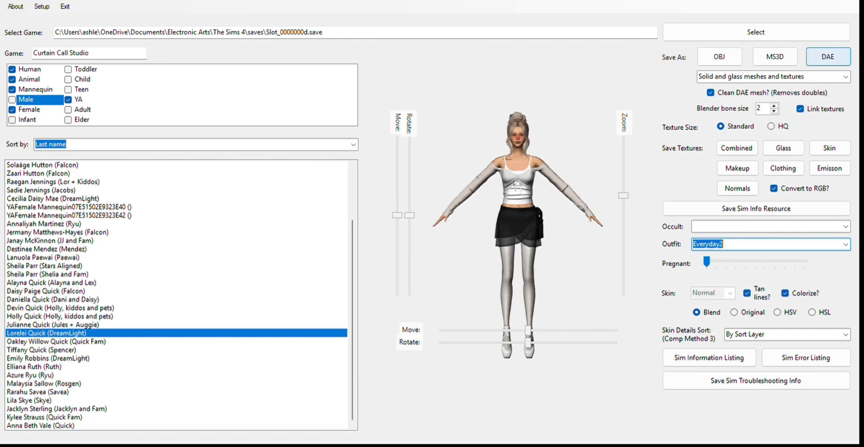
left_click(846, 77)
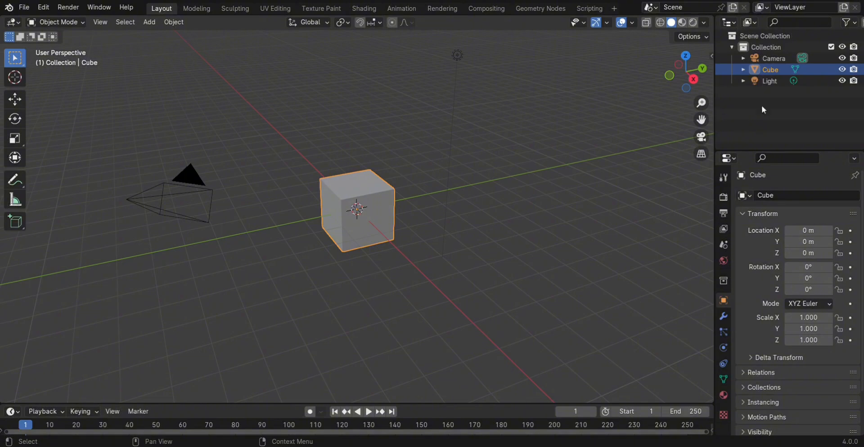
- In Blender, delete the default camera, cube and light from the scene
left_click(772, 81)
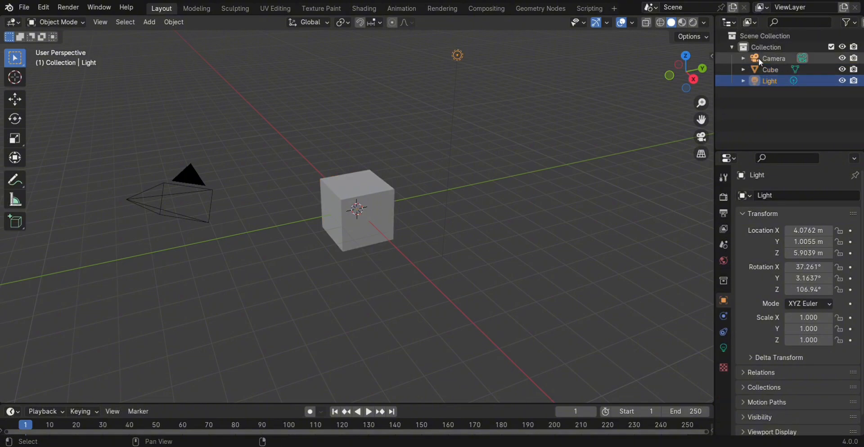
left_click(765, 61, "shift")
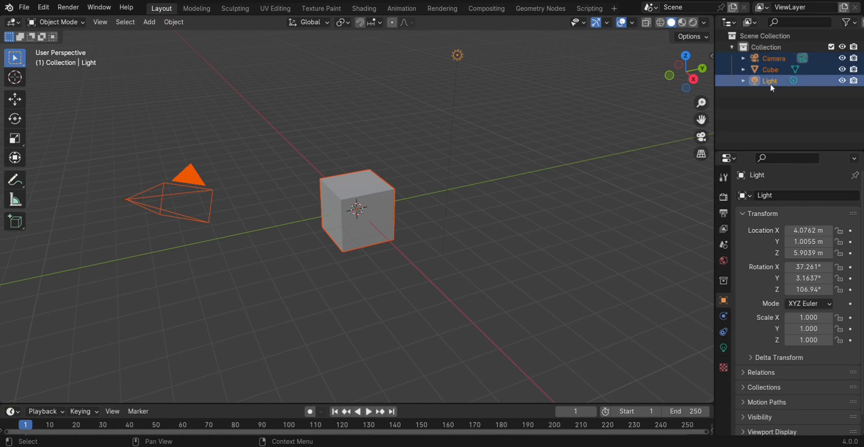
key("Delete")
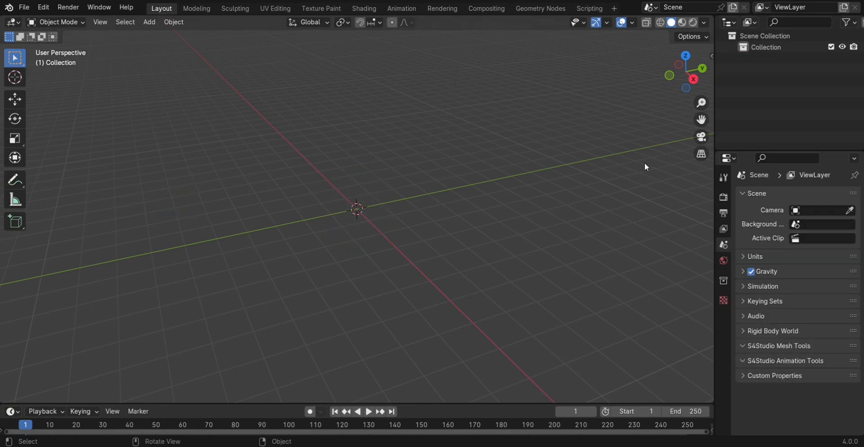
- Import the exported sim's Collada (.dae) file into the empty scene
key("KP_1")
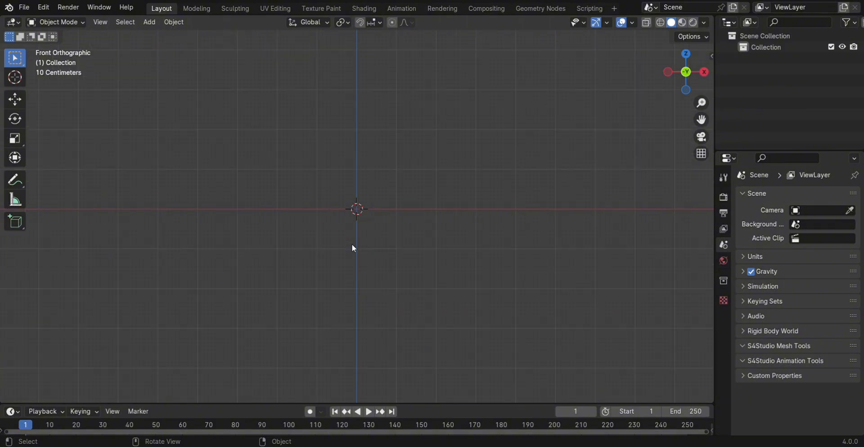
scroll(352, 244, "up", 1)
key("ctrl+KP_8")
key("ctrl+KP_8")
key("ctrl+KP_8")
key("ctrl+KP_8")
key("ctrl+KP_8")
key("ctrl+KP_8")
key("ctrl+KP_8")
key("ctrl+KP_8")
key("ctrl+KP_8")
left_click(22, 8)
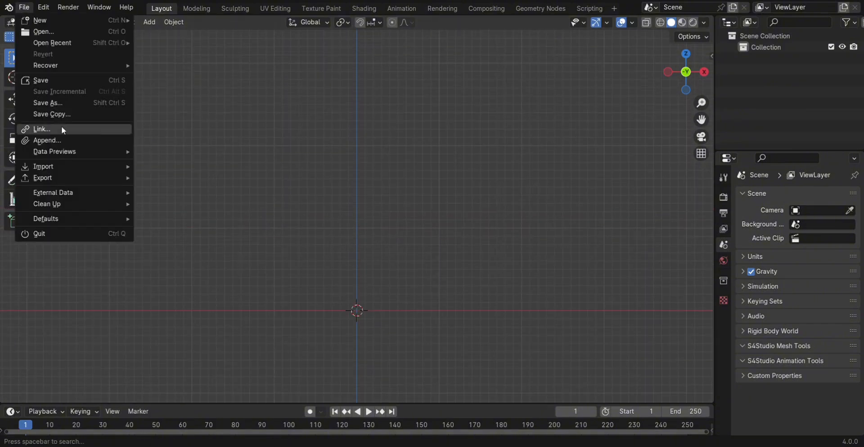
left_click(23, 8)
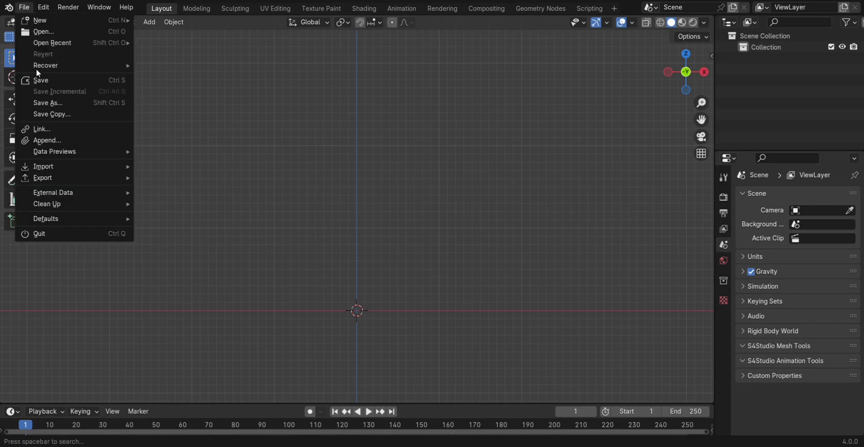
mouse_move(59, 166)
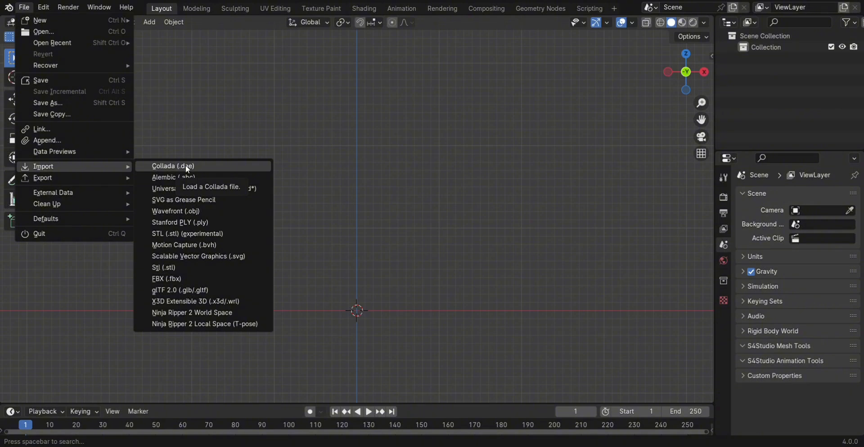
left_click(186, 166)
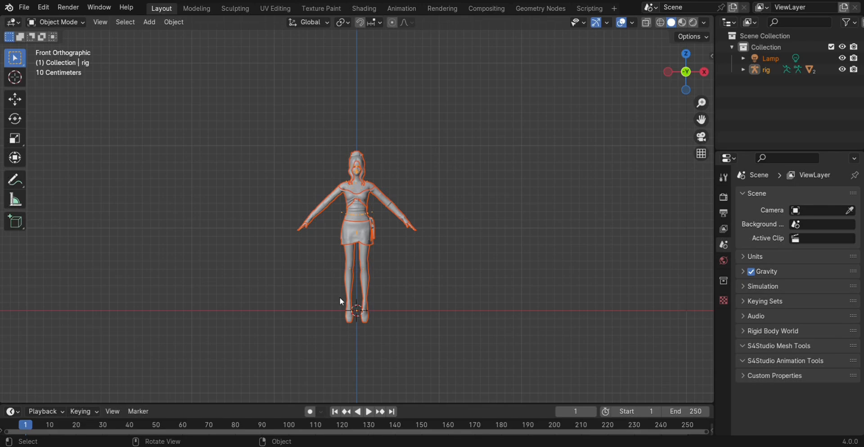
- Show the imported sim with its textures in Material Preview shading and deselect all objects
scroll(341, 300, "up", 2)
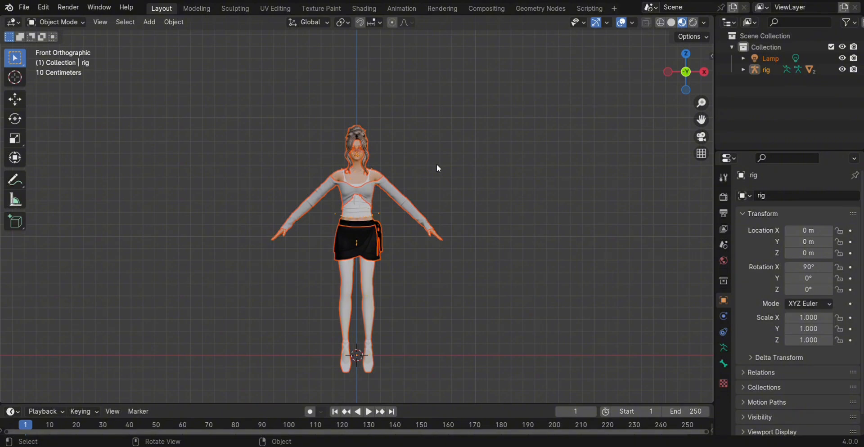
left_click(477, 161)
scroll(478, 162, "down", 1)
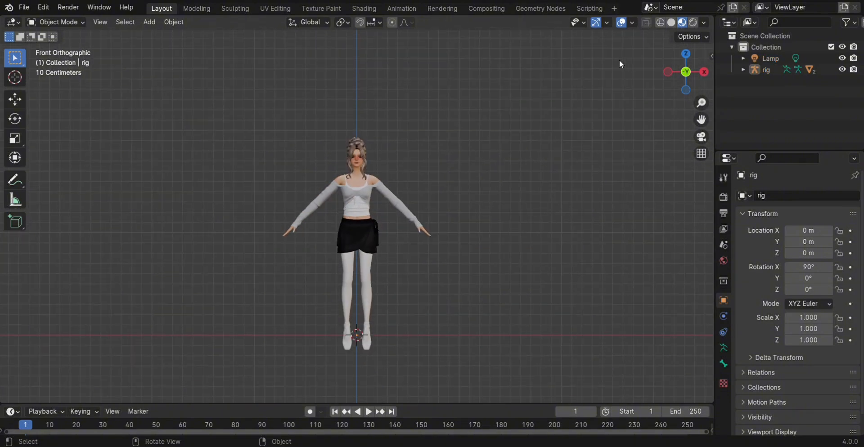
- Inspect the sim in Rendered shading and return the viewport to Material Preview
left_click(692, 22)
middle_click_drag(377, 262, 377, 263)
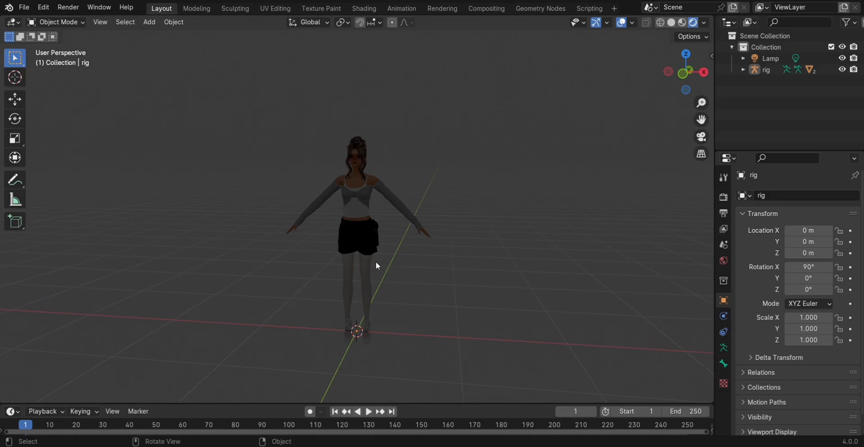
key("KP_1")
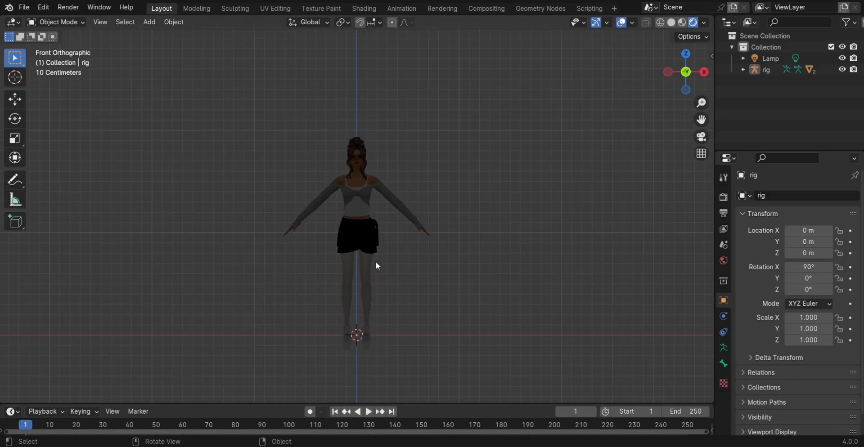
left_click(682, 25)
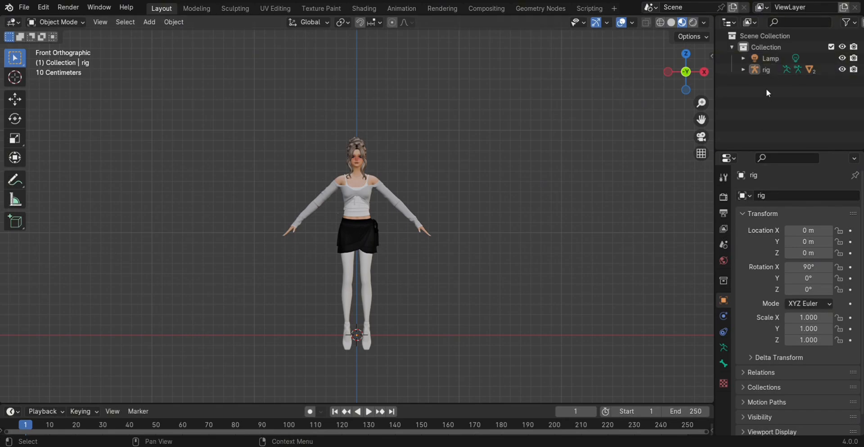
- Rename the imported rig as Lorelei
left_click(771, 70)
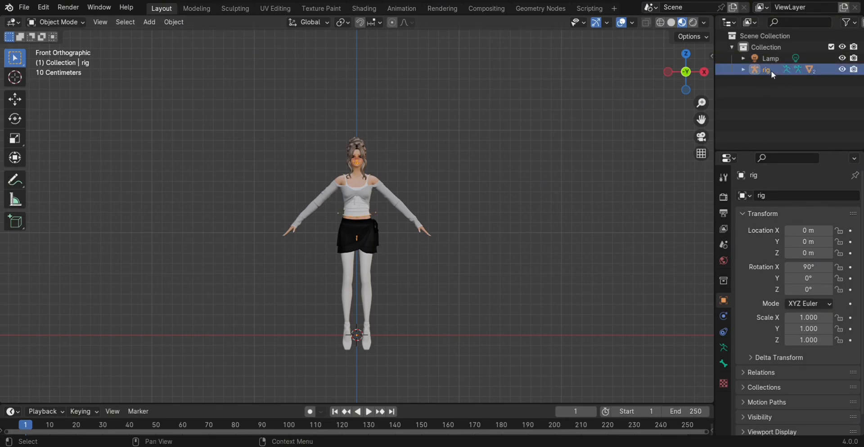
double_click(771, 70)
type("Lorelei")
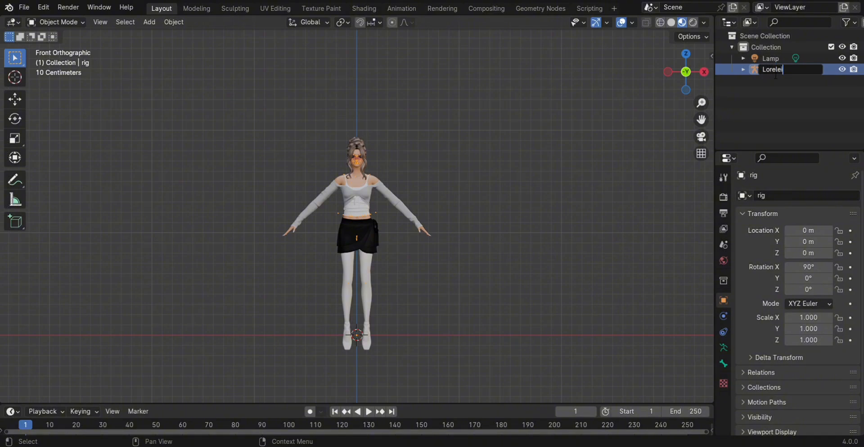
key("Return")
- Set both the blend mode and shadow mode of the LoreleiQuick_glass mesh's material to Alpha Hashed
left_click(743, 70)
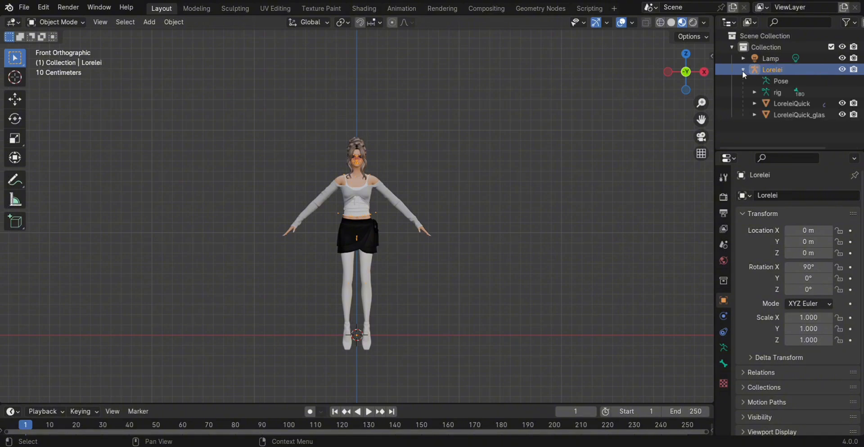
left_click(779, 116)
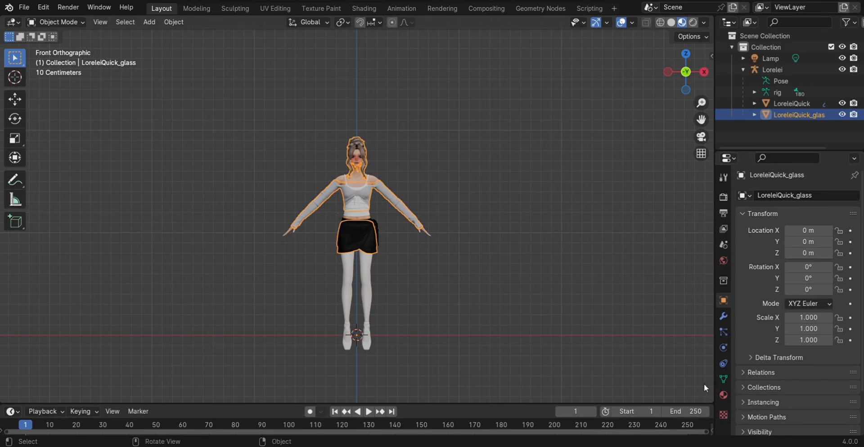
scroll(465, 244, "up", 3)
middle_click_drag(465, 244, 463, 208)
scroll(465, 244, "up", 1)
key("KP_1")
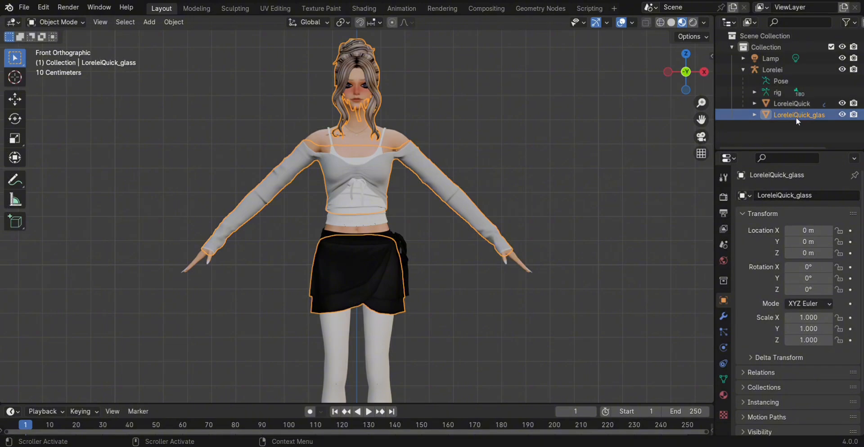
scroll(796, 117, "right", 2, "ctrl")
scroll(796, 117, "left", 2, "ctrl")
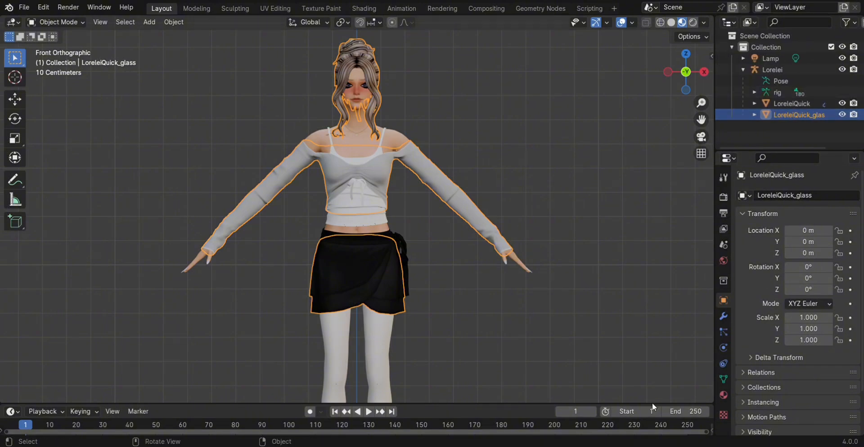
left_click(724, 396)
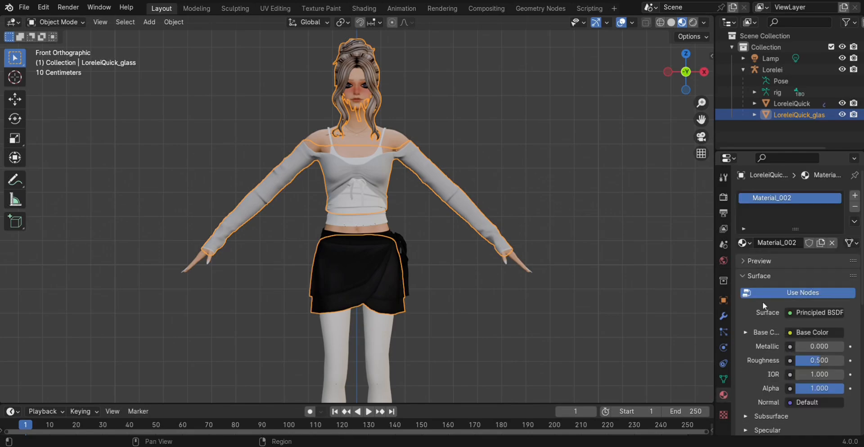
scroll(769, 296, "down", 12)
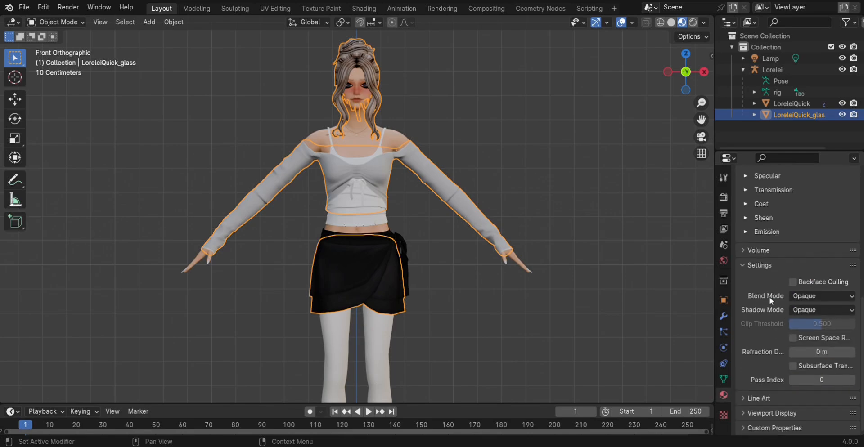
left_click(808, 297)
left_click(809, 336)
left_click(824, 310)
left_click(803, 361)
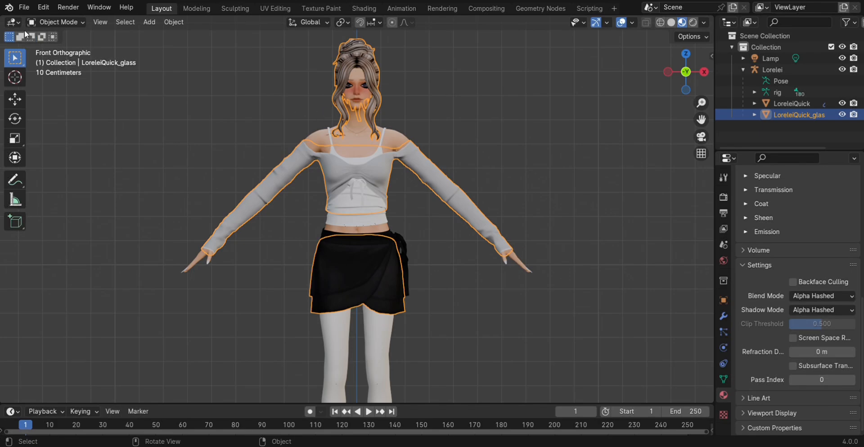
- In the Shader Editor, connect the Specular IOR Level texture's Color output to the Principled BSDF's specular Tint input
left_click(13, 22)
left_click(13, 25)
left_click(13, 23)
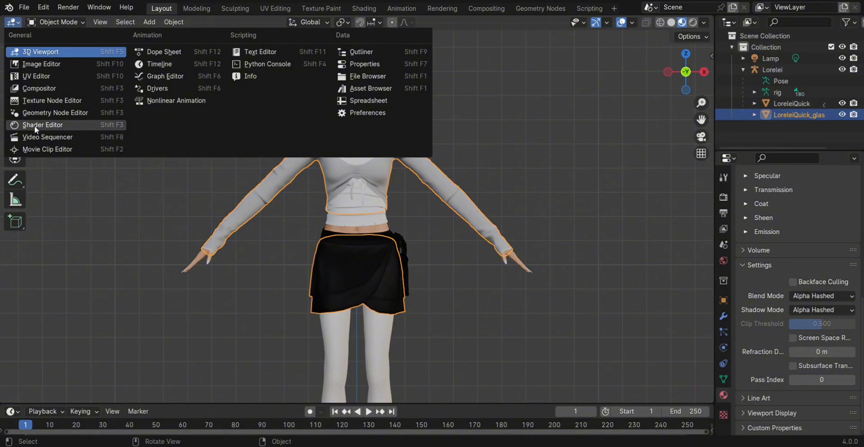
left_click(34, 126)
scroll(269, 193, "down", 2)
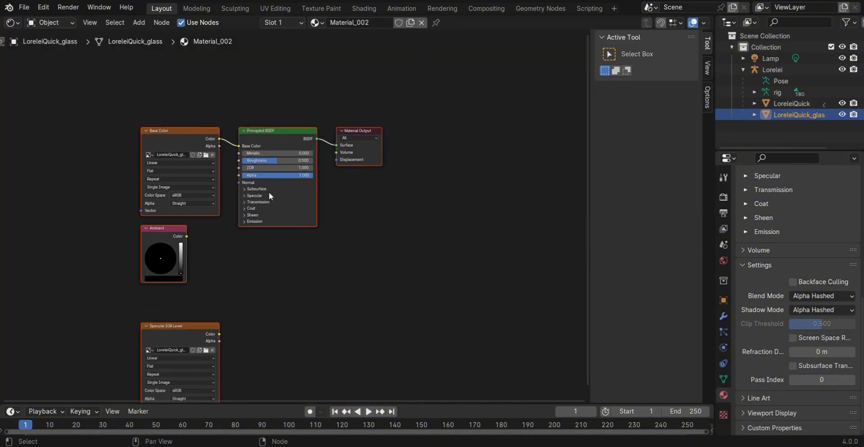
scroll(269, 193, "up", 1)
left_click(251, 195)
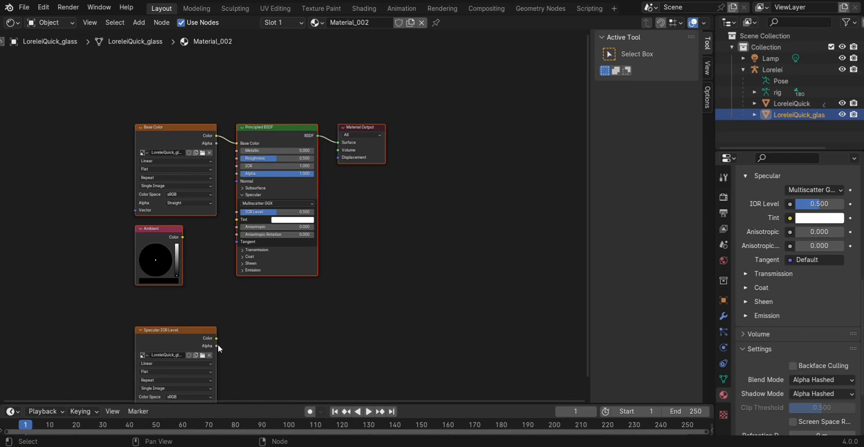
left_click_drag(217, 339, 237, 219)
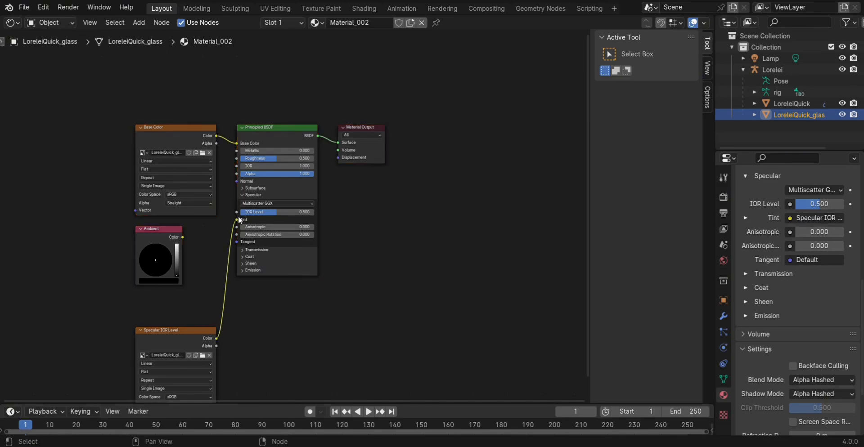
- Insert a Mix Shader before the Material Output, with the Principled BSDF in its second Shader input and the Base Color texture's Alpha driving Fac
left_click(139, 23)
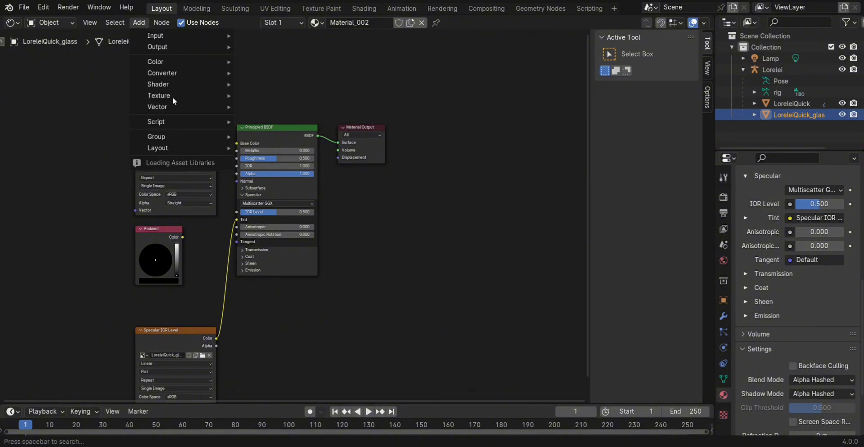
mouse_move(161, 85)
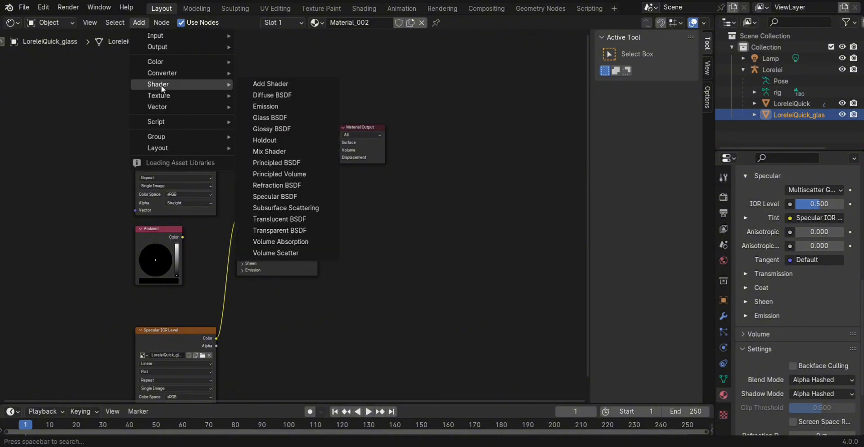
left_click(277, 156)
left_click(354, 161)
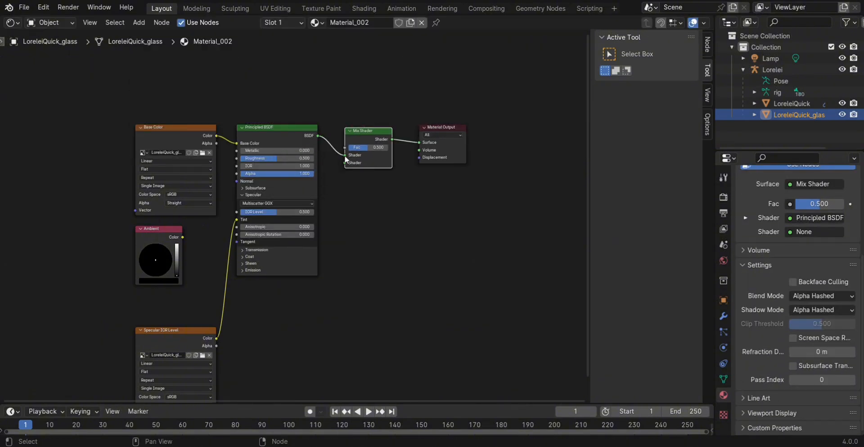
left_click_drag(345, 157, 345, 163)
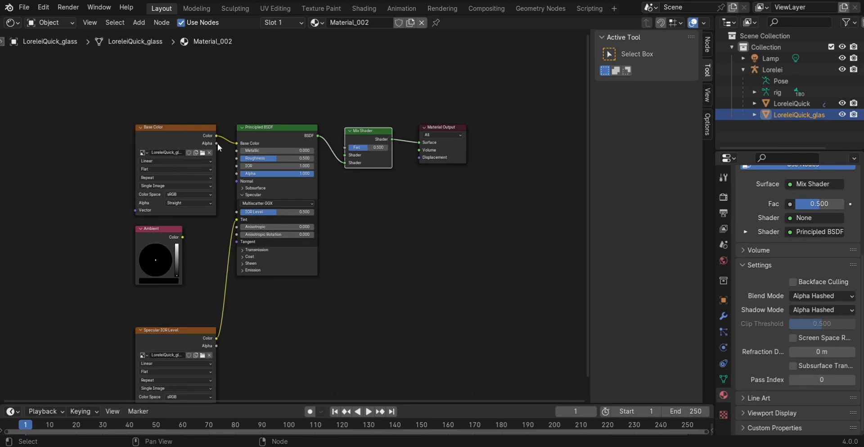
left_click_drag(217, 145, 349, 148)
- Add a Transparent BSDF below the Mix Shader and connect its BSDF output to the Mix Shader's first Shader input
left_click(141, 22)
mouse_move(158, 85)
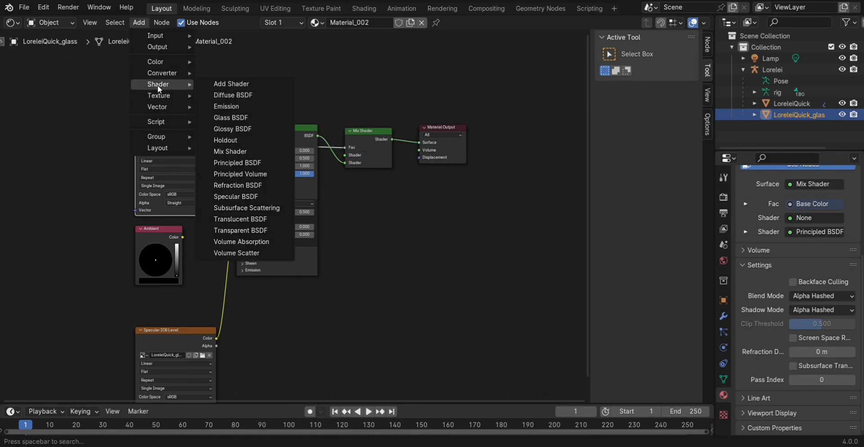
left_click(245, 231)
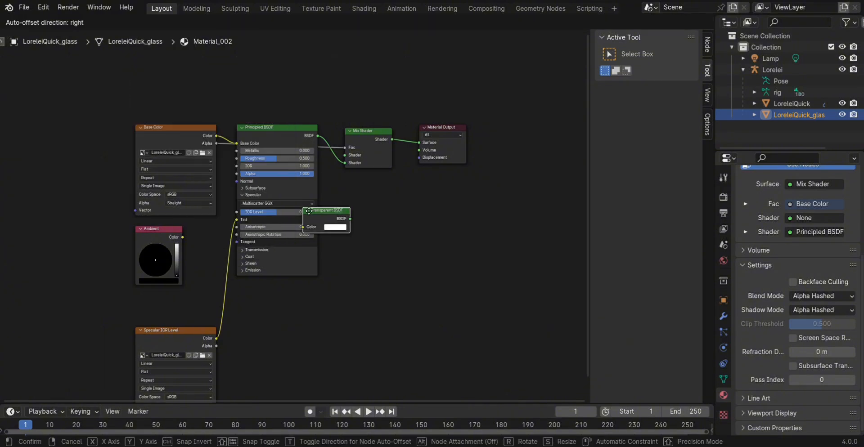
left_click(331, 186)
left_click_drag(377, 194, 345, 156)
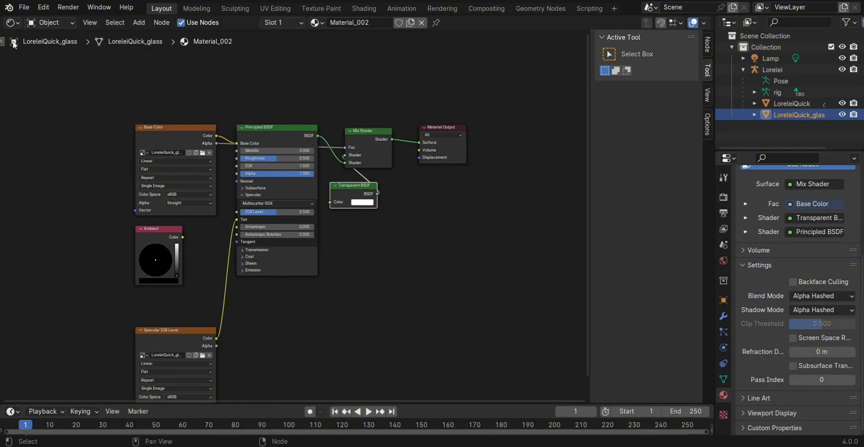
- Change the Shader Editor back to the 3D Viewport and view the sim from the front
left_click(12, 22)
left_click(28, 53)
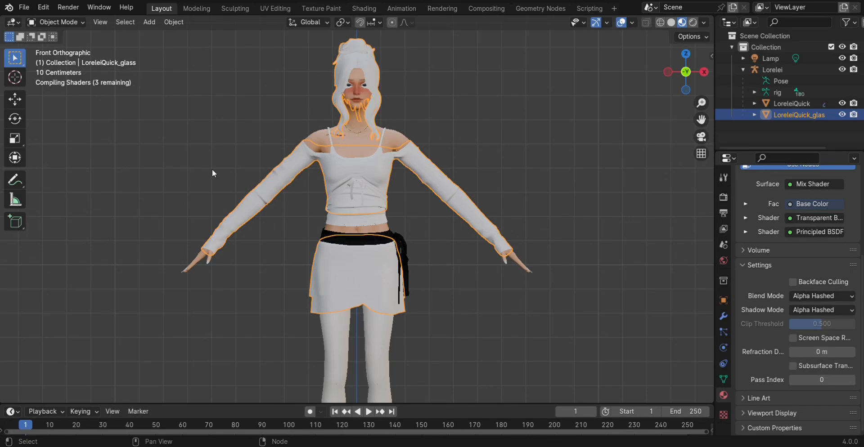
middle_click_drag(202, 166, 202, 165)
key("KP_1")
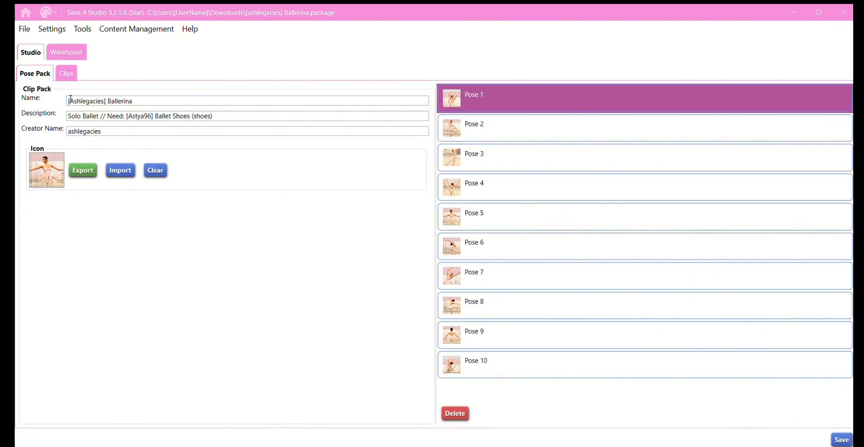
- Switch to Sims 4 Studio and select Pose 2 among the Ballerina pose pack's clips
left_click(64, 74)
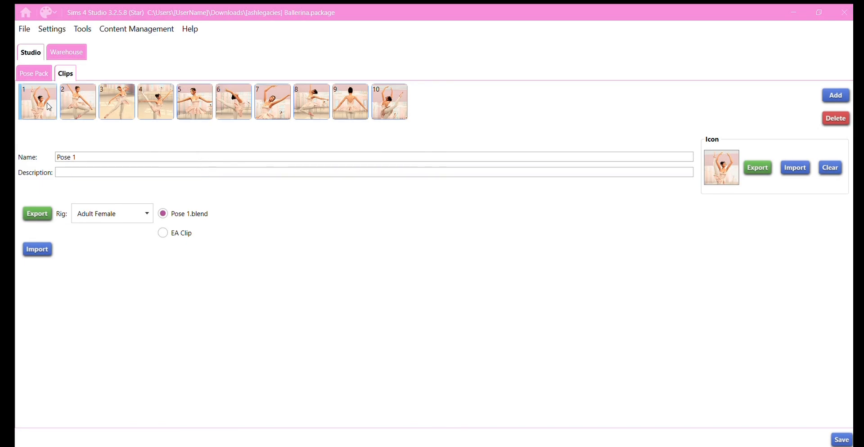
left_click(90, 102)
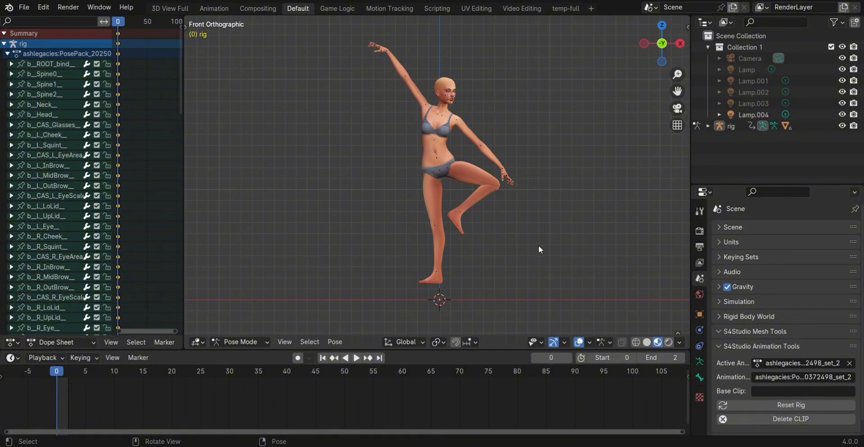
- Switch to the ballet pose file in Blender, select all of the rig's bones and copy their pose
middle_click_drag(539, 245, 539, 246)
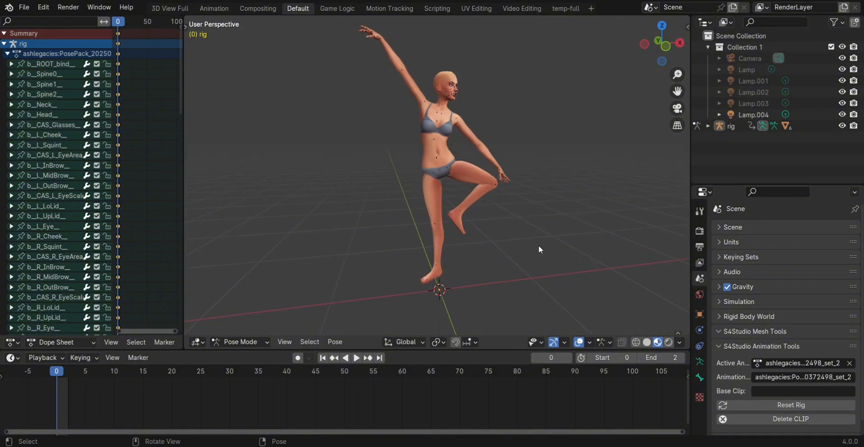
key("KP_1")
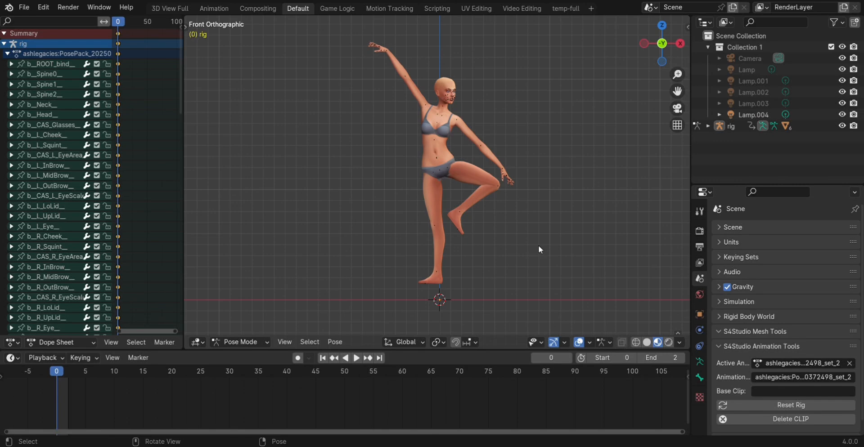
key("a")
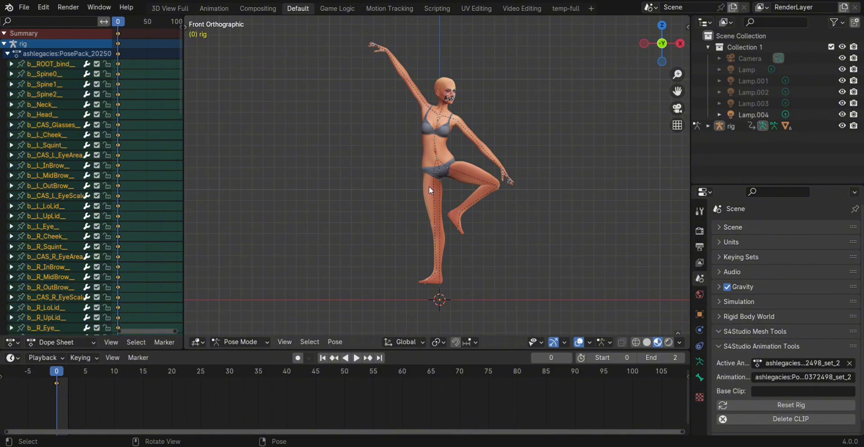
key("ctrl+c")
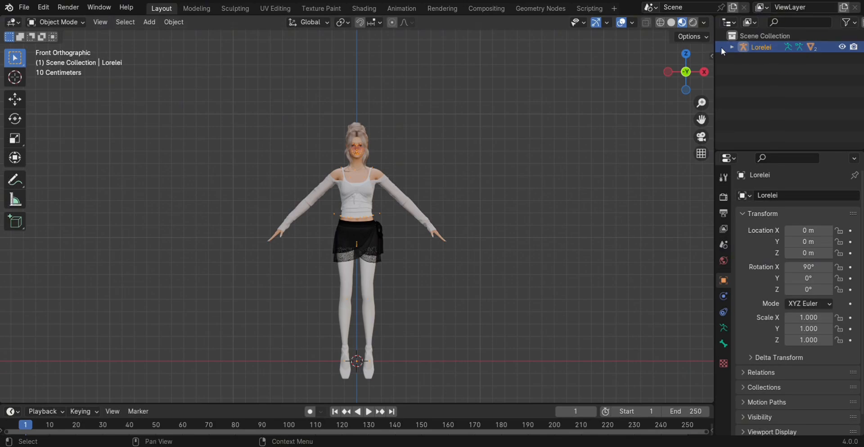
- In the sim's scene, paste the copied pose onto the Lorelei rig in Pose Mode and return to Object Mode
left_click(52, 25)
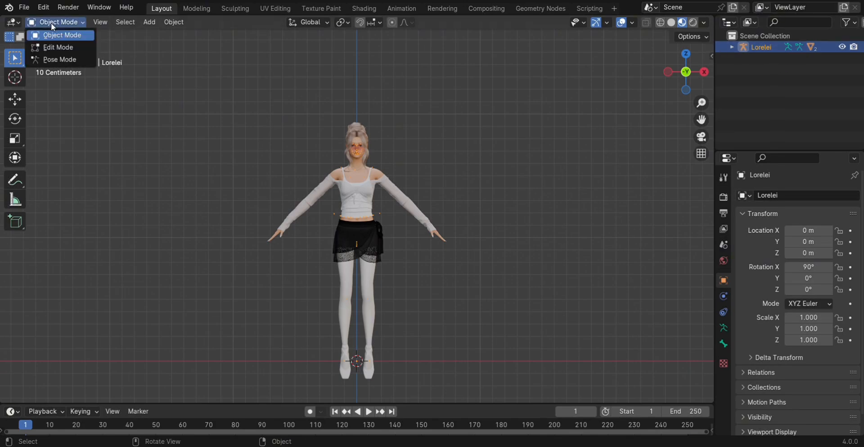
left_click(54, 61)
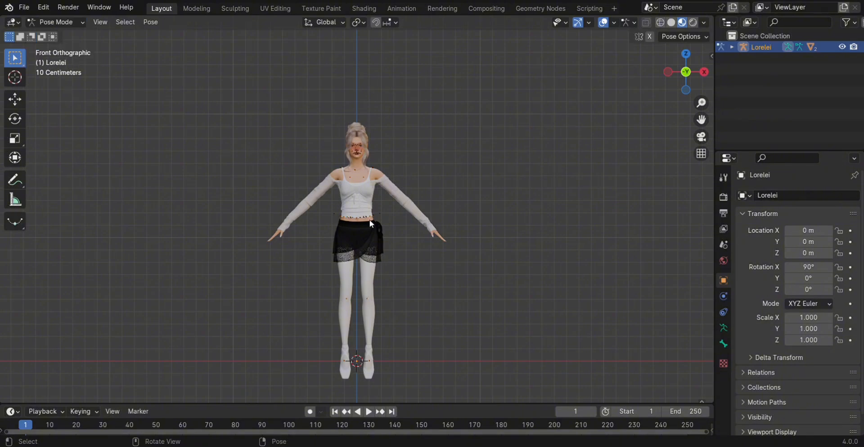
key("ctrl+v")
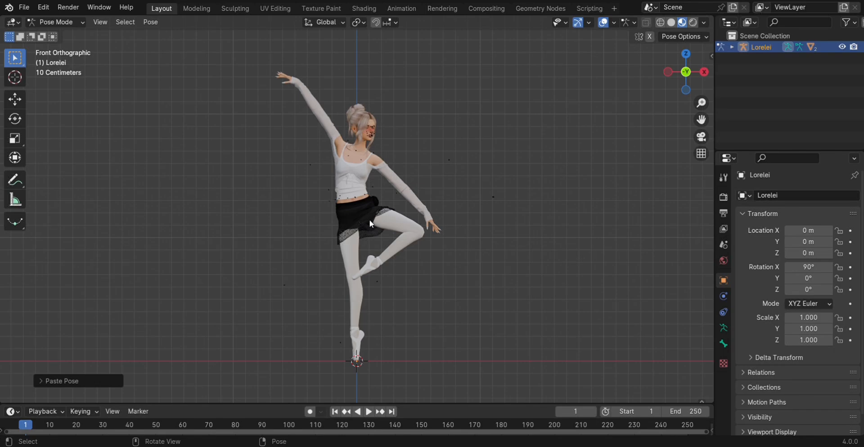
left_click(57, 22)
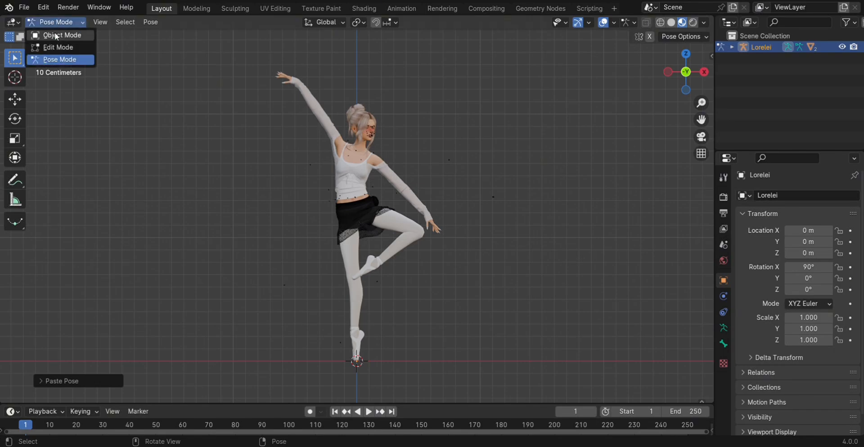
left_click(56, 36)
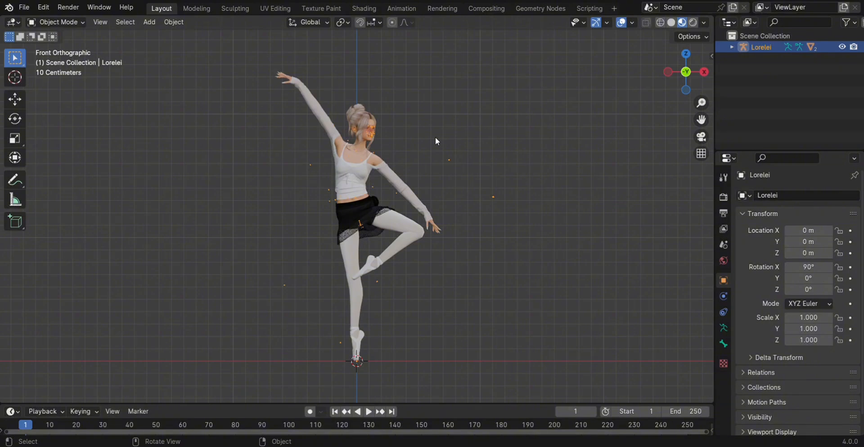
- Set the scene's render engine to Cycles
left_click(724, 198)
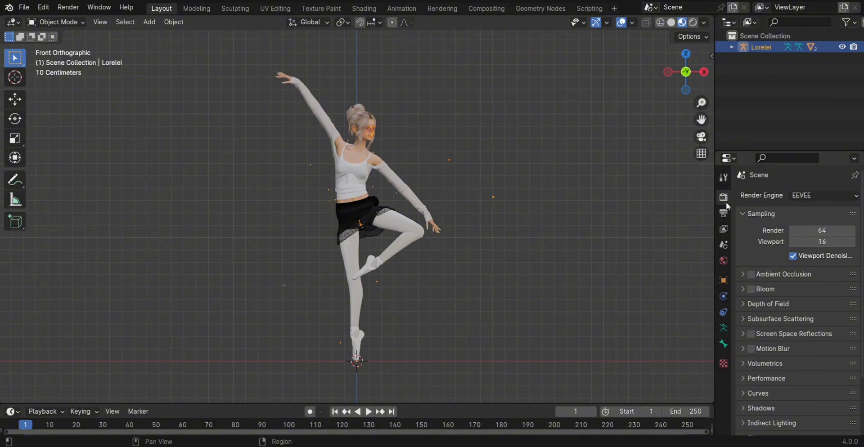
left_click(812, 196)
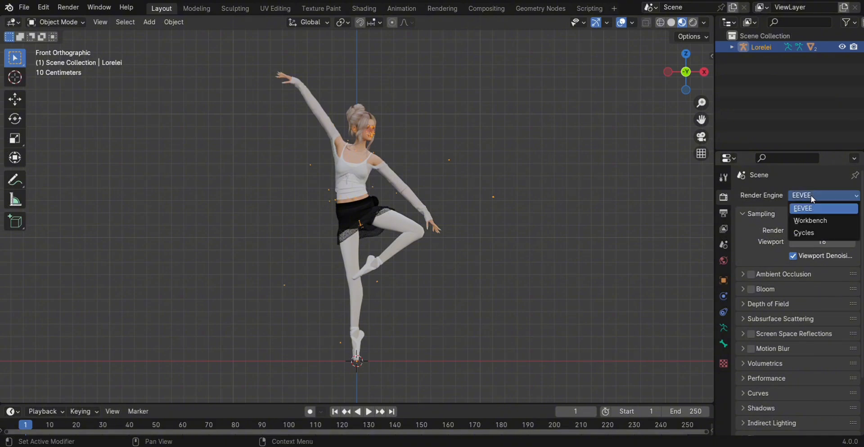
left_click(806, 232)
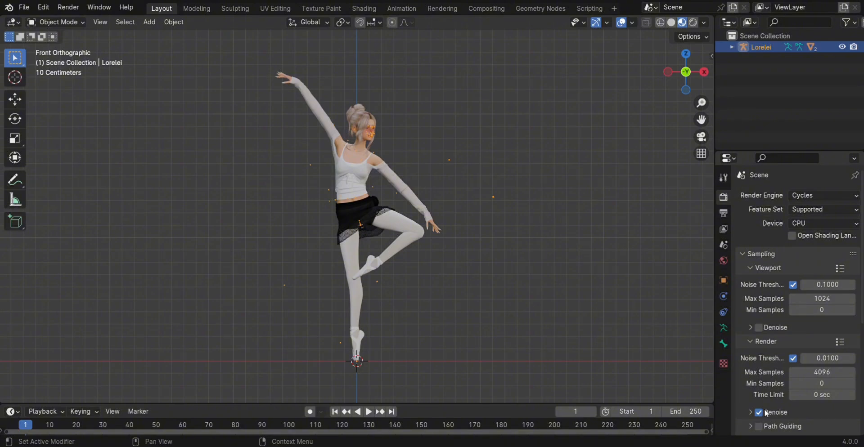
left_click(798, 195)
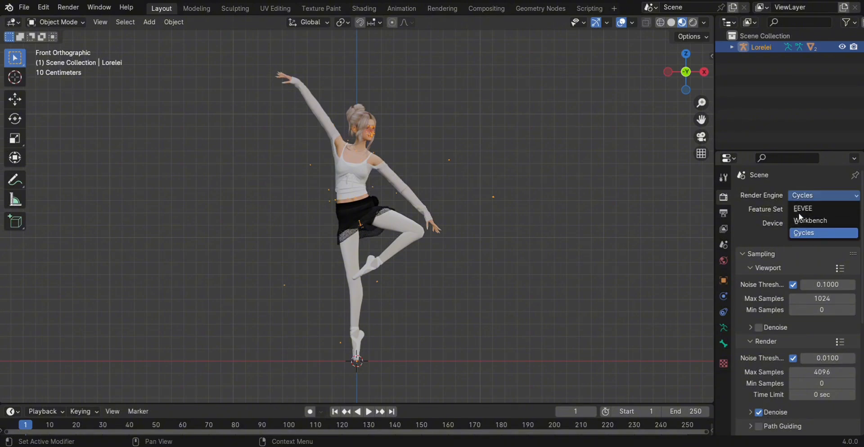
left_click(802, 233)
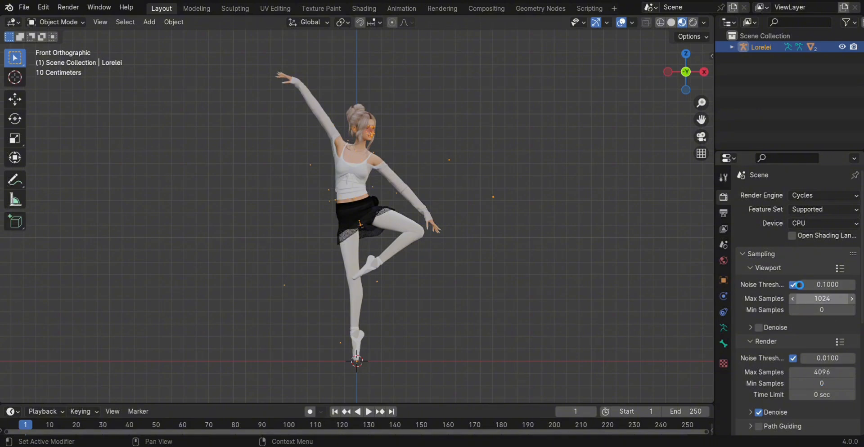
- Set the Cycles sampling to 1 max sample for the viewport and 10 max samples for the render
left_click_drag(815, 298, 819, 297)
left_click(827, 299)
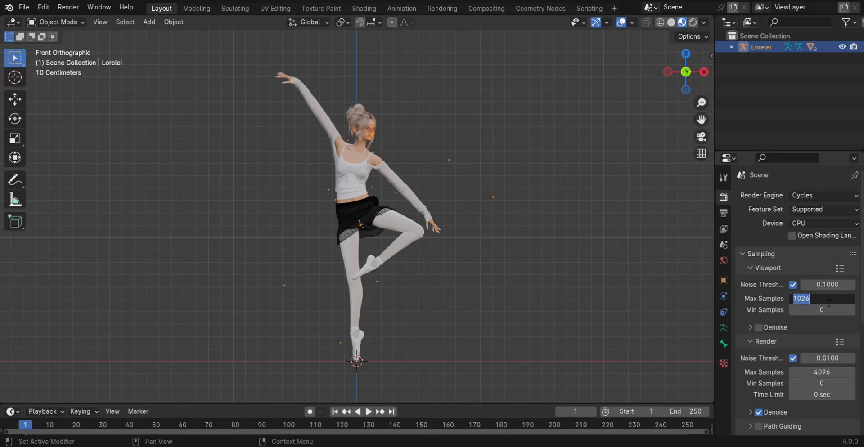
type("1")
key("Return")
scroll(826, 303, "down", 2)
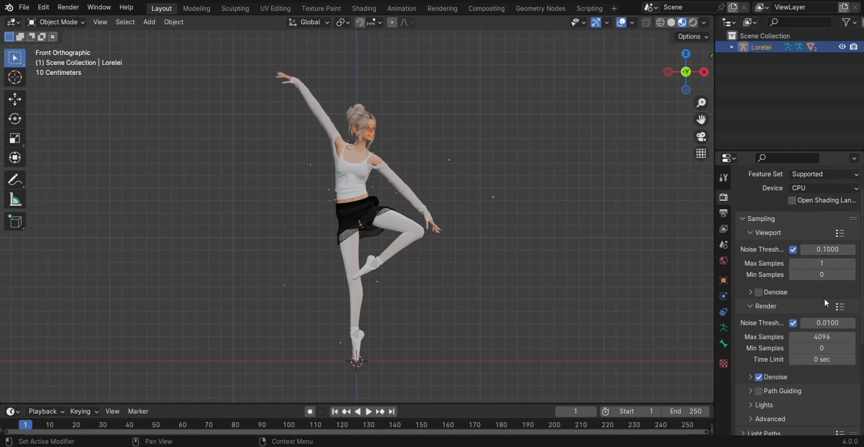
left_click(820, 341)
type("10")
key("Return")
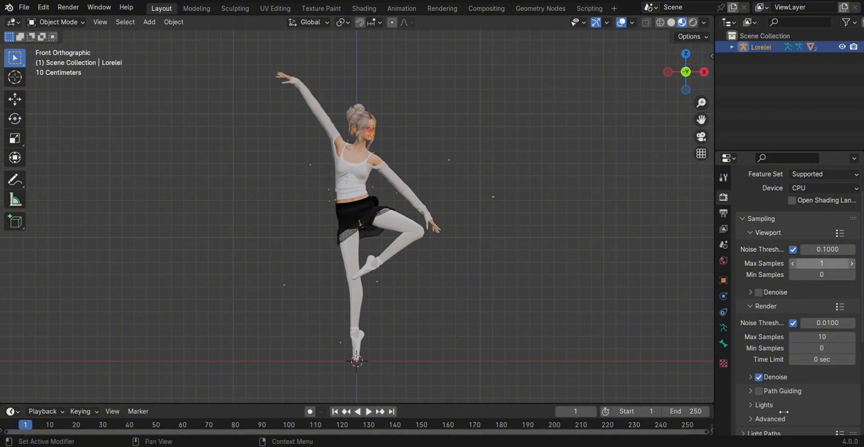
- Disable Use Tiling in the render's Performance memory settings
scroll(818, 362, "down", 1)
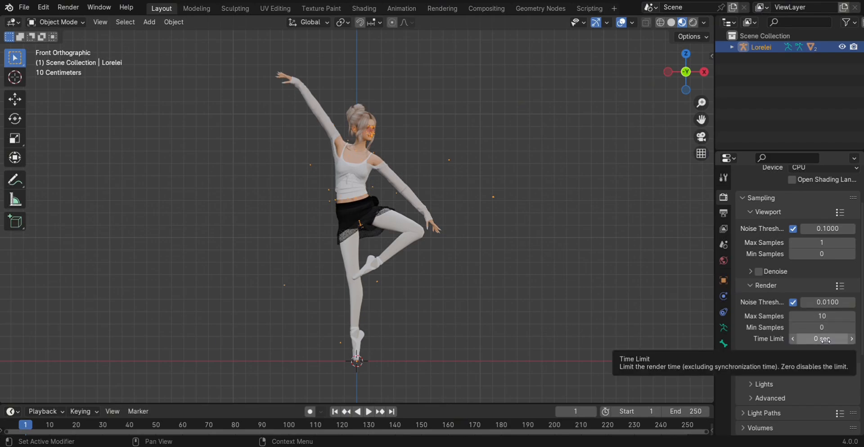
scroll(820, 341, "down", 4)
scroll(820, 337, "down", 3)
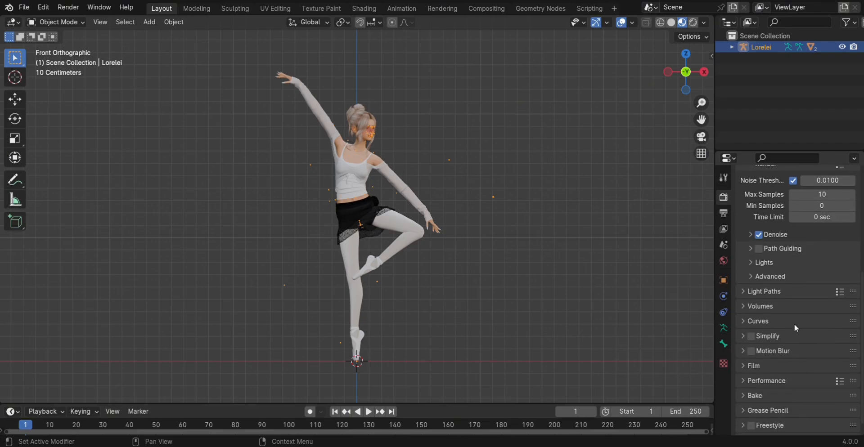
left_click(768, 369)
scroll(767, 369, "down", 7)
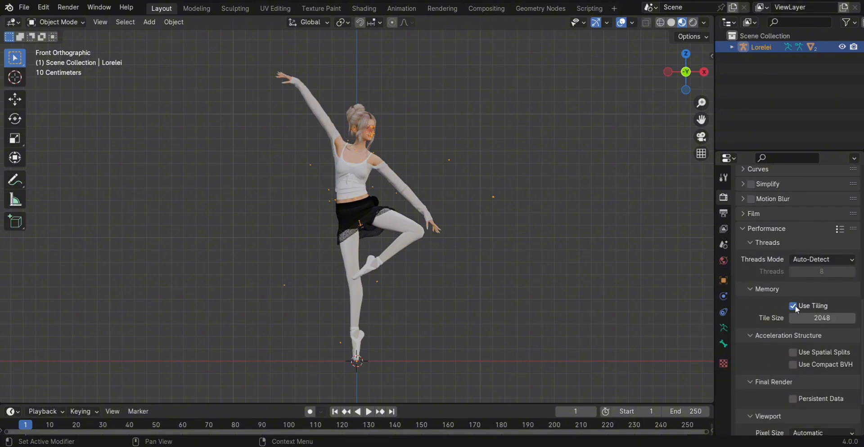
left_click(794, 307)
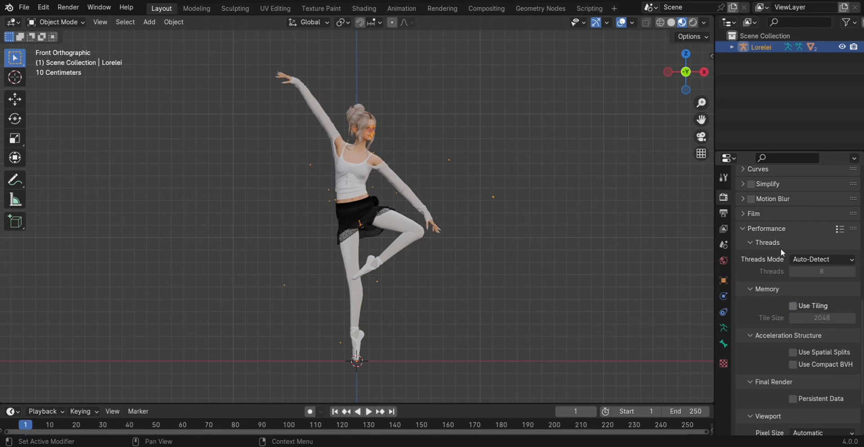
- Set the render output resolution to 3000 px by 3000 px
left_click(722, 216)
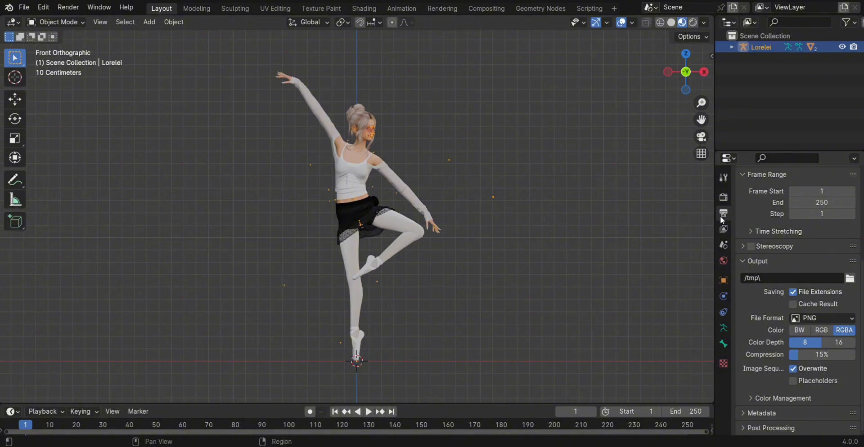
scroll(824, 212, "up", 5)
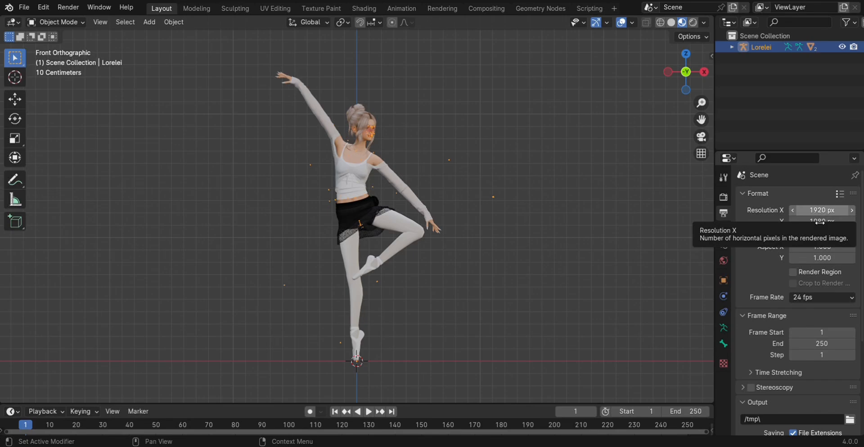
left_click(824, 210)
type("3000")
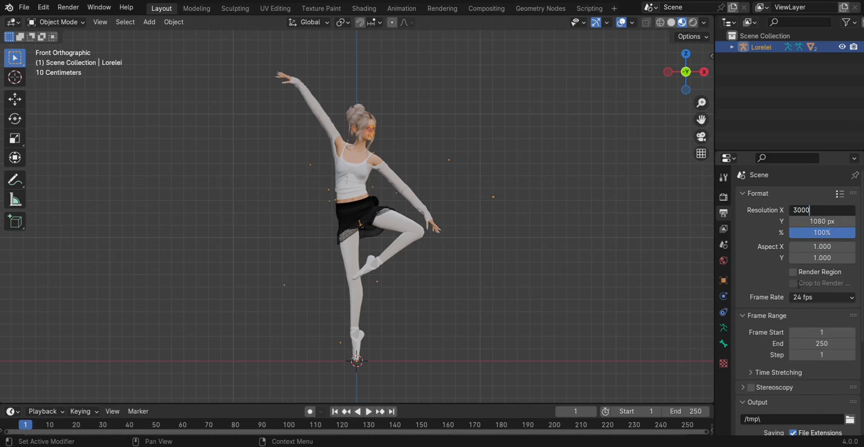
key("Return")
left_click(824, 222)
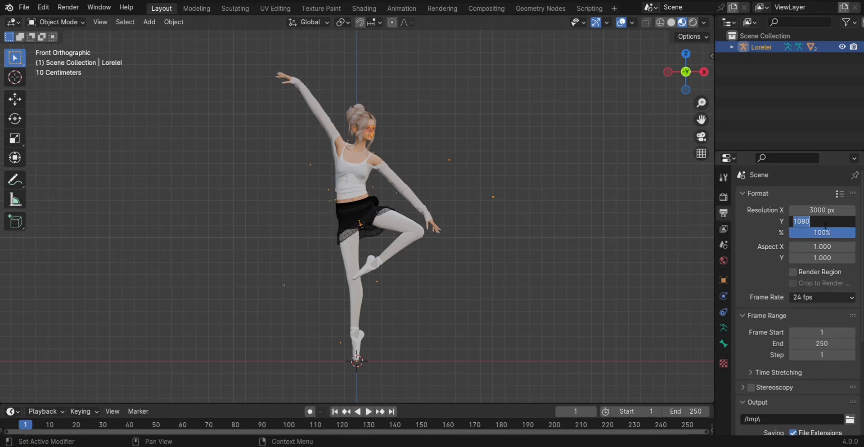
type("3000")
key("Return")
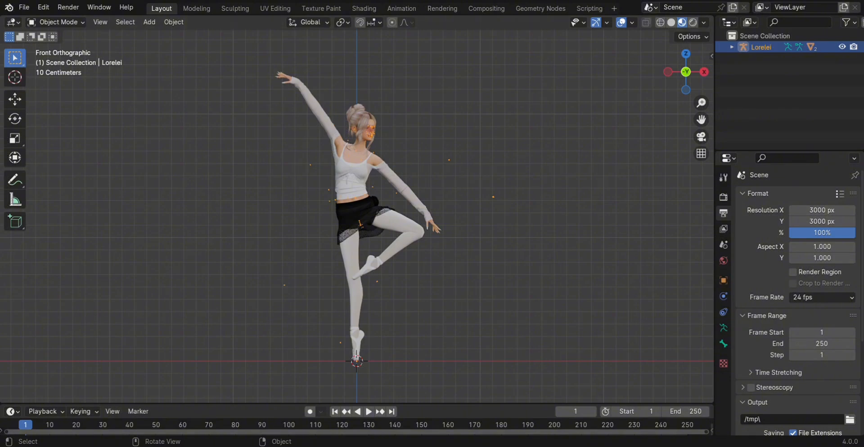
- Add a plane mesh and rotate it 90° about X so that it stands upright
left_click(150, 25)
mouse_move(172, 34)
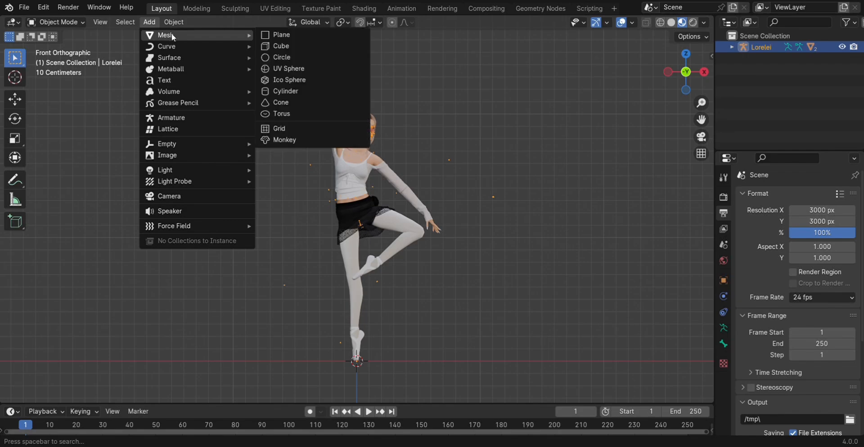
left_click(276, 35)
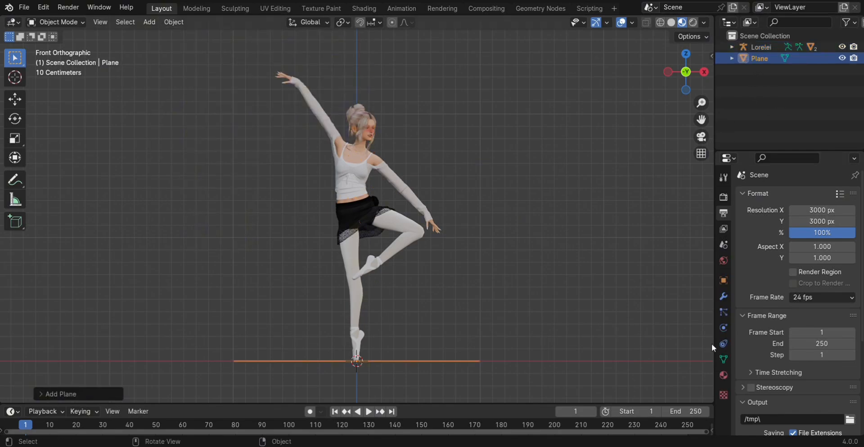
left_click(724, 280)
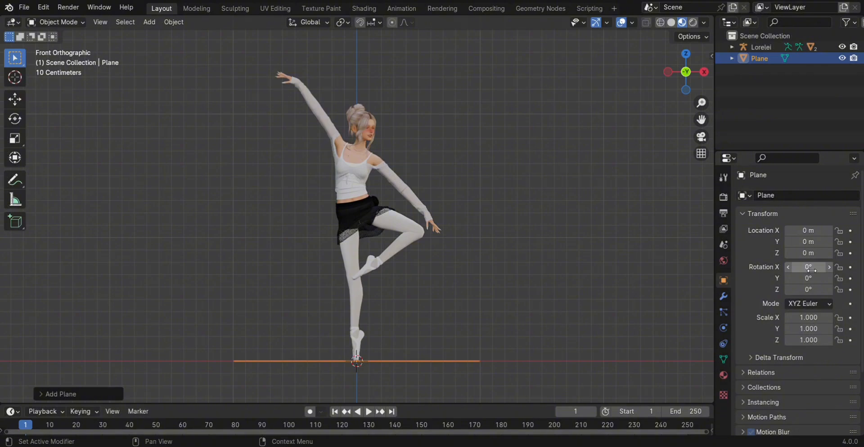
left_click(812, 269)
type("90")
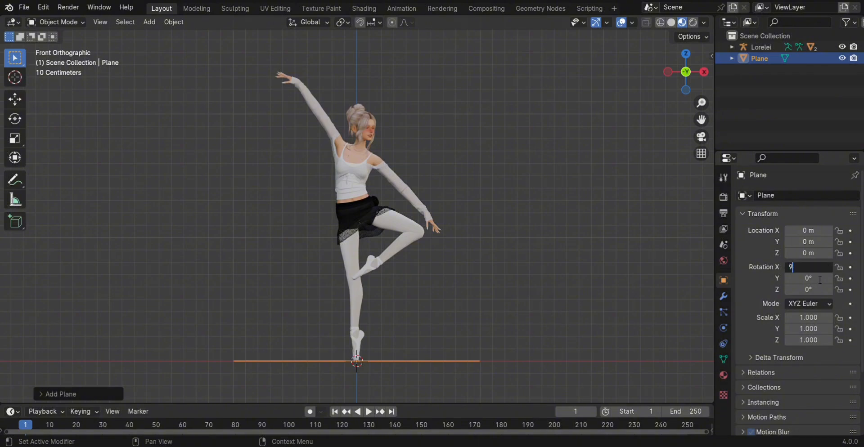
key("Return")
- Position the upright plane behind the sim at about Y 0.42 m and Z 1.31 m, and scale it uniformly to about 2.63
left_click_drag(805, 255, 863, 255)
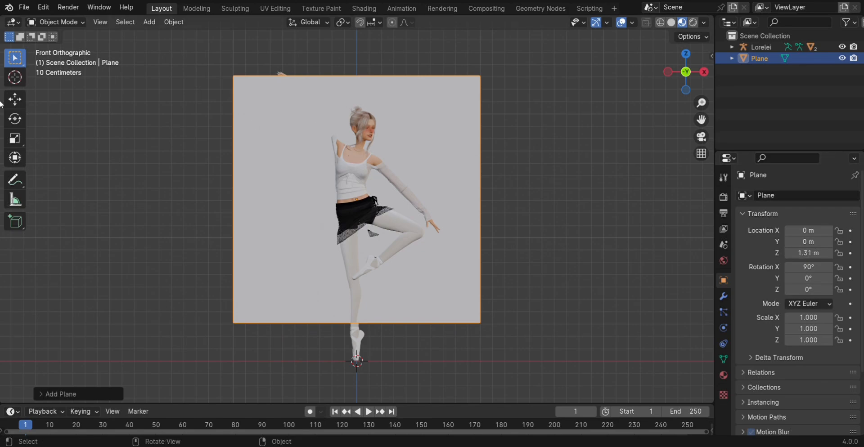
left_click(15, 99)
middle_click_drag(263, 190, 323, 199)
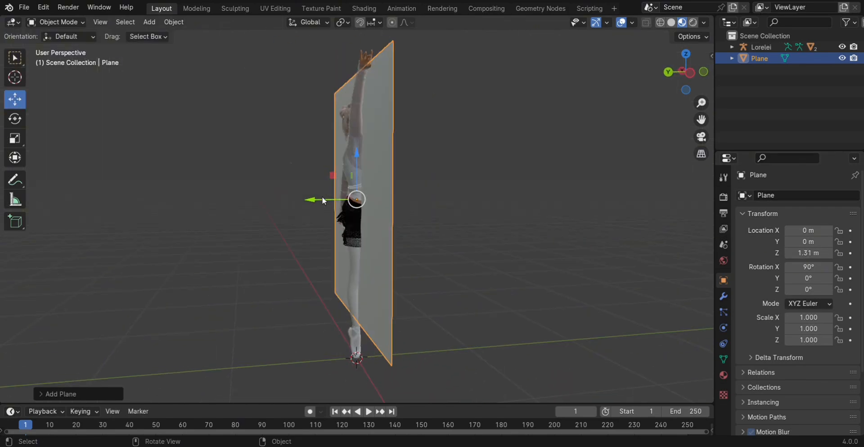
left_click_drag(306, 201, 265, 202)
middle_click_drag(265, 198, 181, 198)
left_click(16, 140)
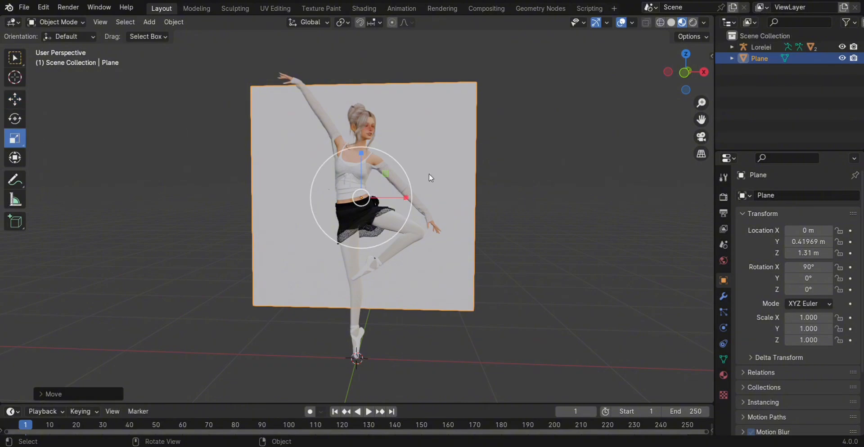
left_click_drag(408, 185, 425, 178)
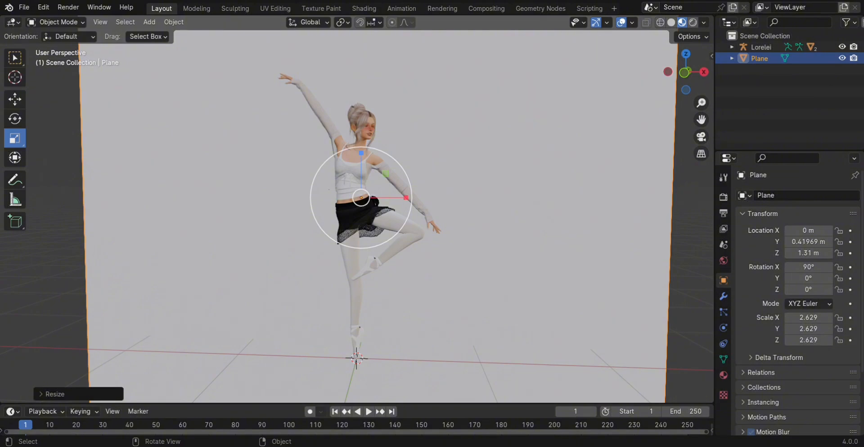
- Duplicate the backdrop plane and lay the copy flat as a floor, with X rotation 0° and Z location 0 m
key("ctrl+c")
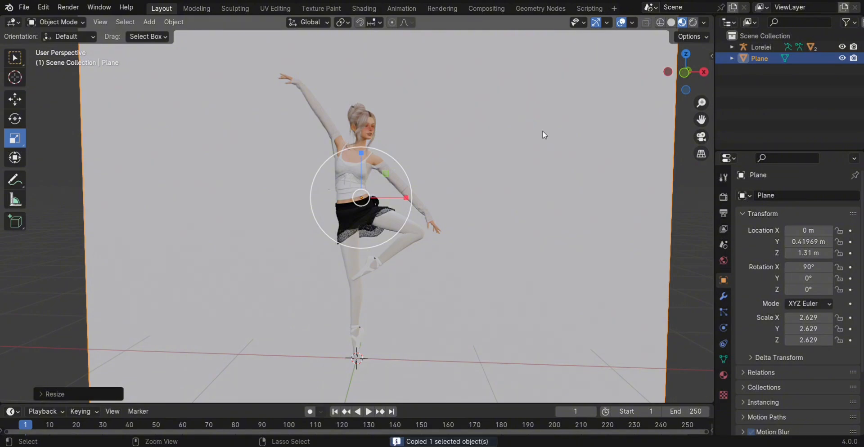
key("ctrl+v")
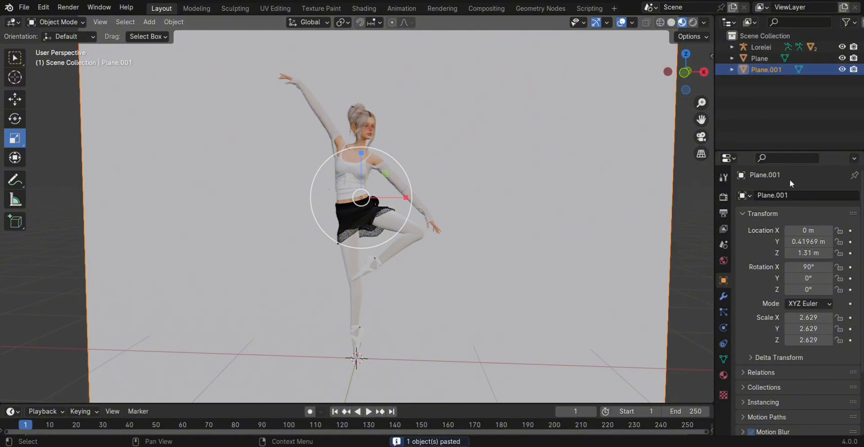
left_click(809, 267)
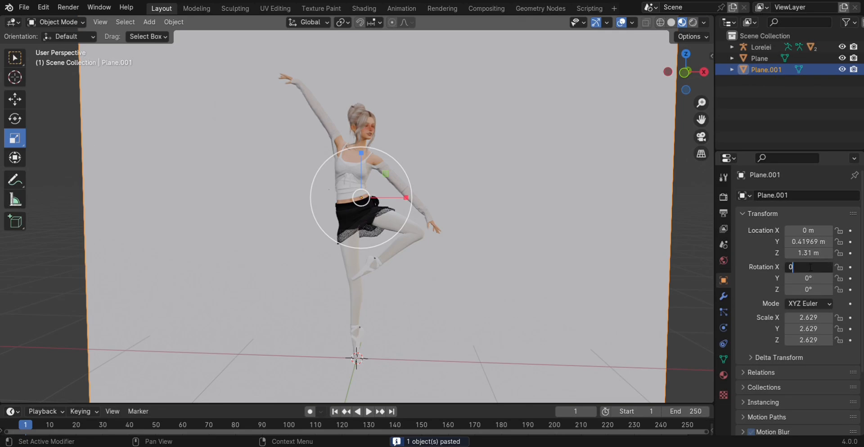
type("0")
key("Return")
left_click(809, 253)
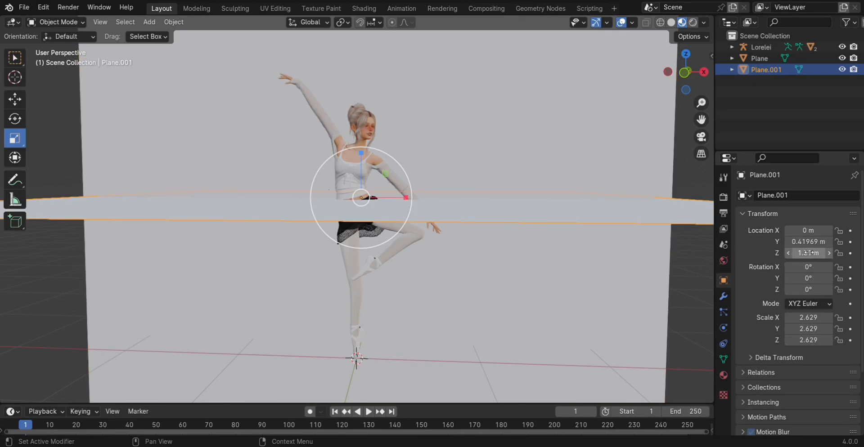
type("0")
key("Return")
middle_click_drag(444, 204, 444, 204)
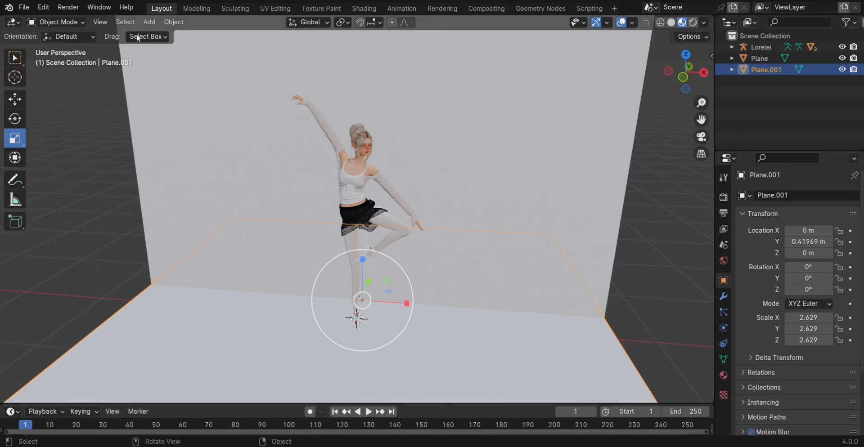
- Add an area light to the scene
left_click(150, 23)
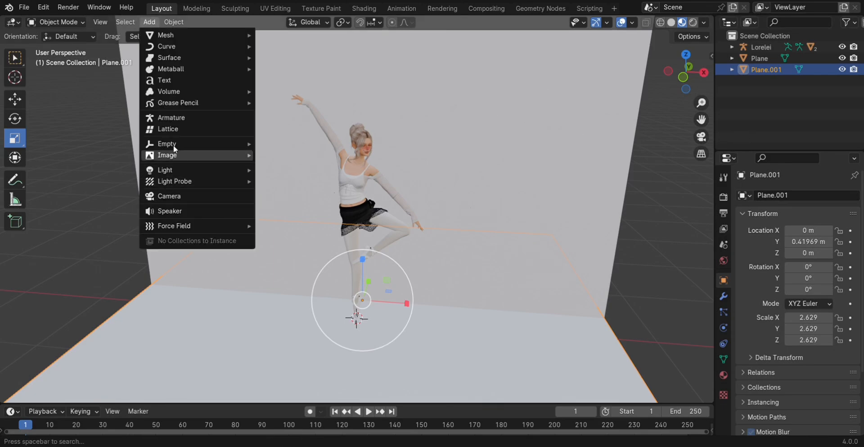
mouse_move(166, 173)
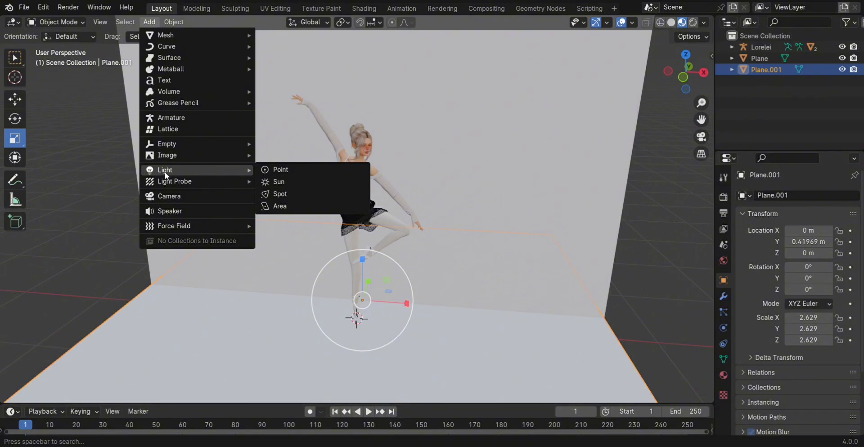
left_click(298, 206)
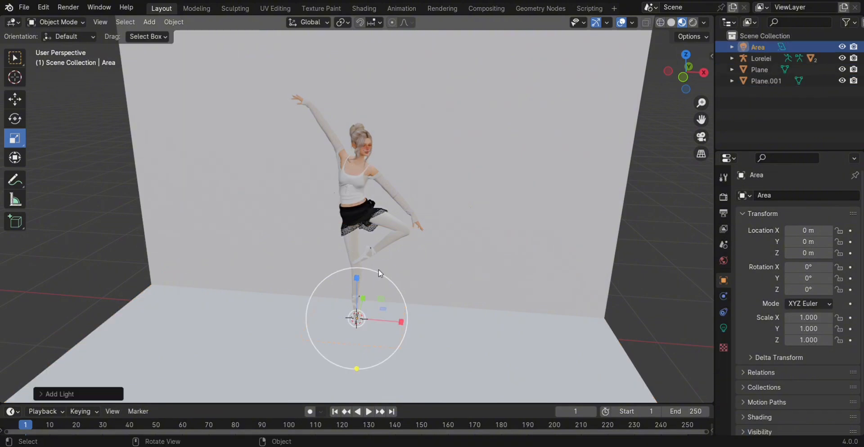
left_click(15, 99)
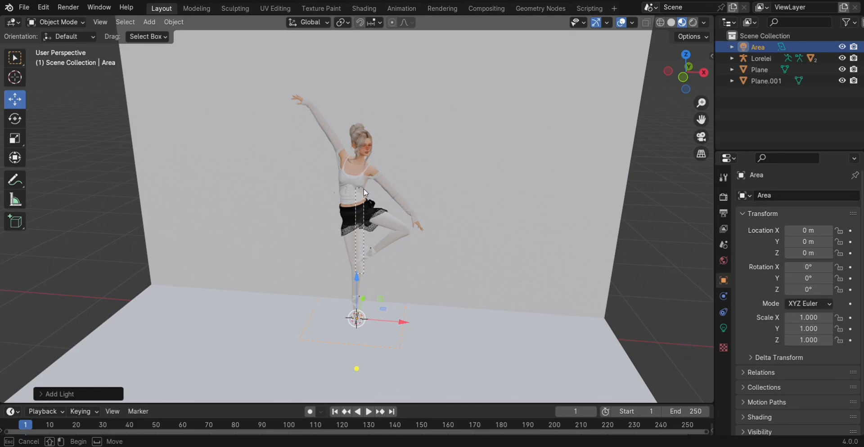
left_click(363, 203)
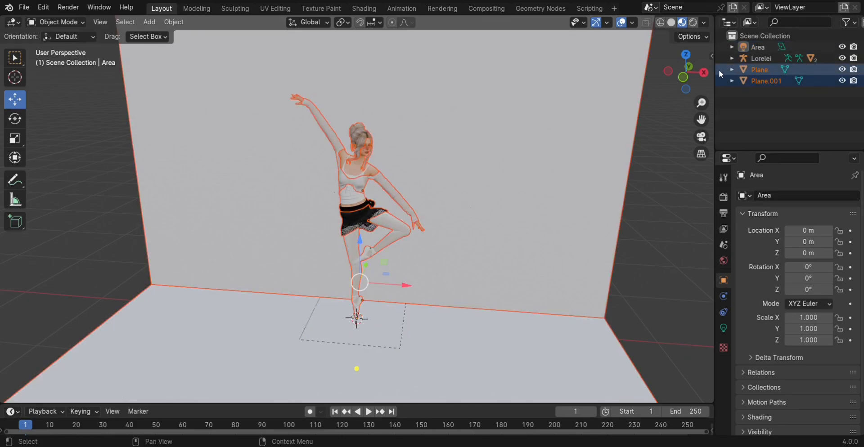
left_click(758, 47)
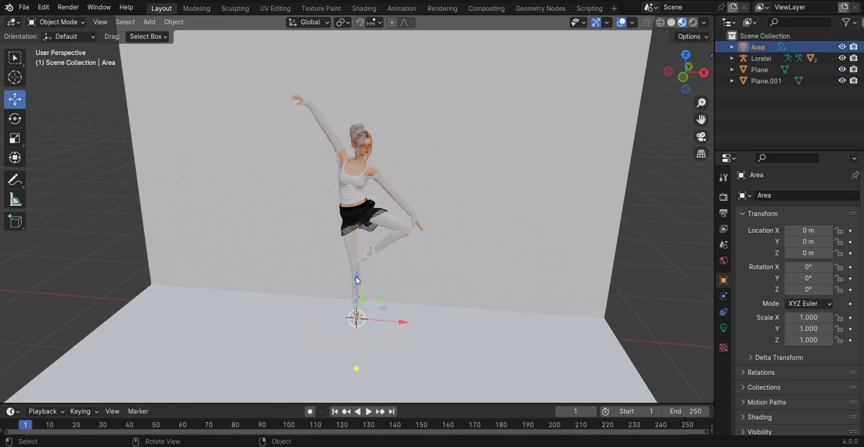
left_click_drag(361, 252, 358, 280)
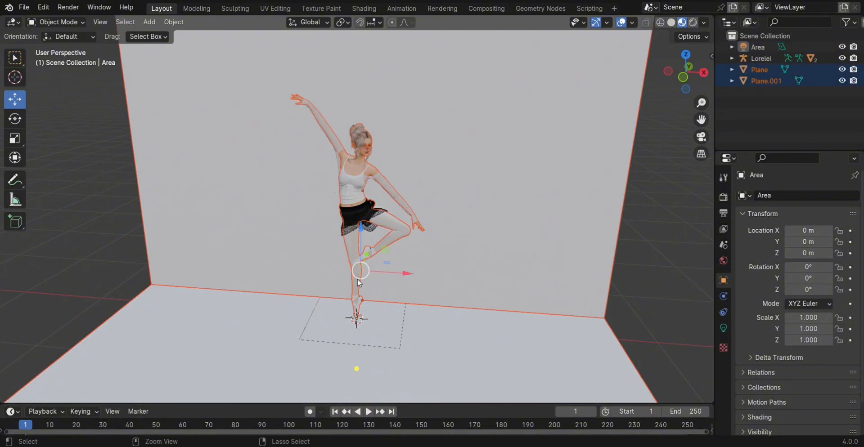
key("ctrl+z")
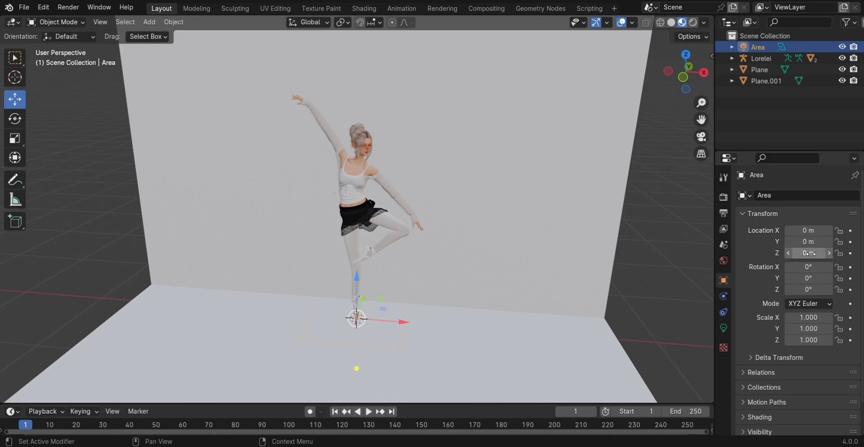
- Place the area light in front of the sim at about Y -1.81 m and Z 2.1 m, tilted about 59° around X
left_click_drag(808, 253, 861, 253)
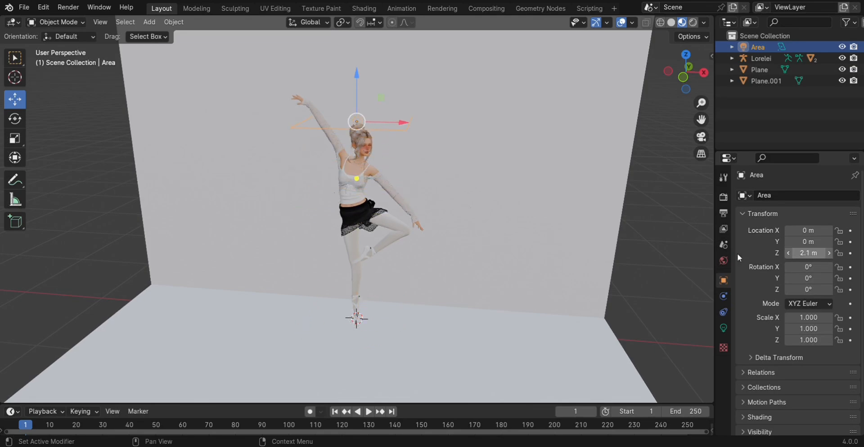
middle_click_drag(630, 223, 592, 210)
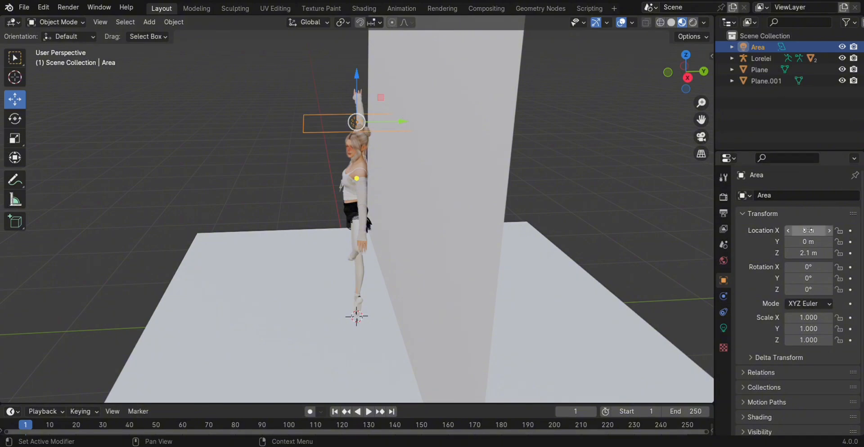
left_click_drag(808, 242, 765, 242)
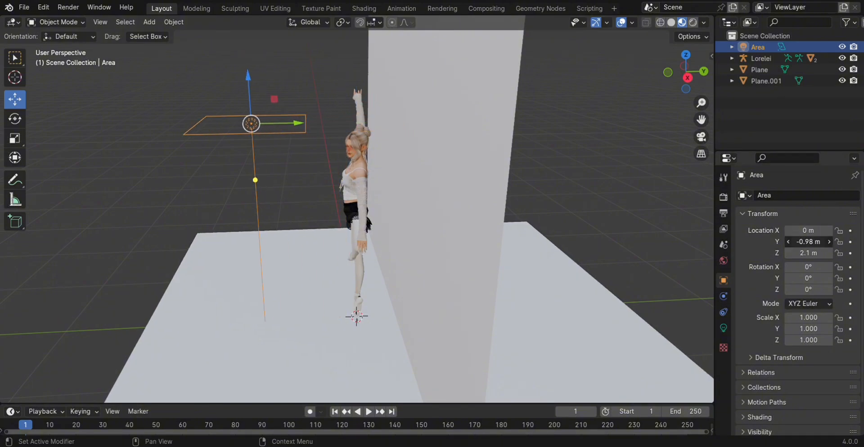
left_click_drag(808, 267, 842, 267)
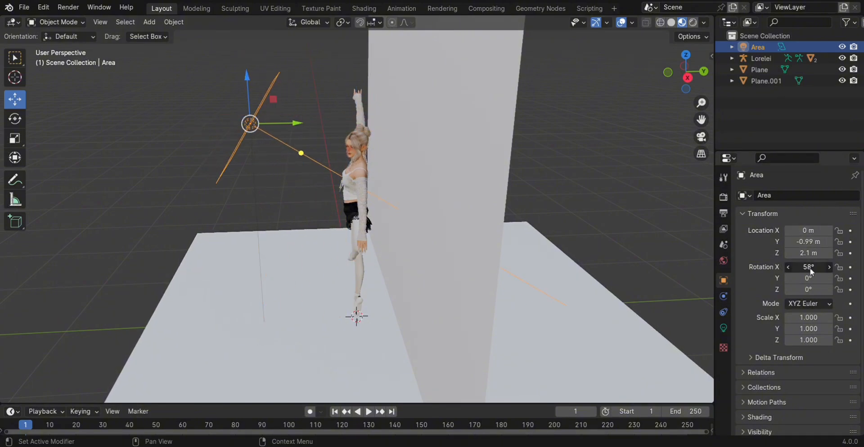
left_click_drag(809, 242, 773, 241)
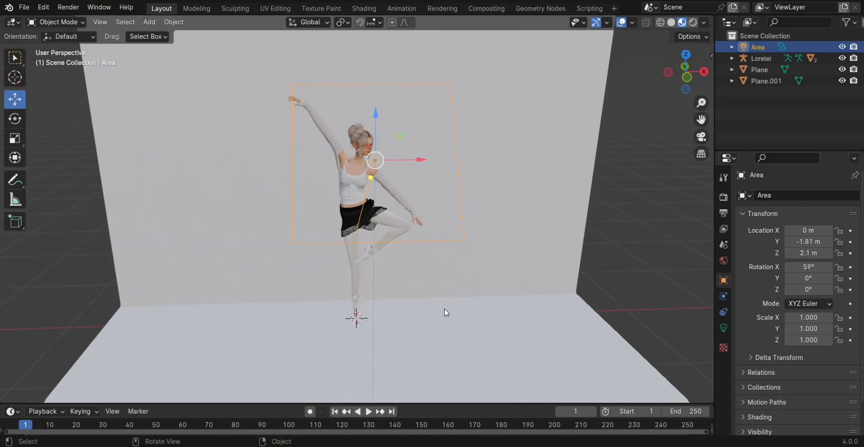
- Set the area light's power to 50 W
left_click(724, 328)
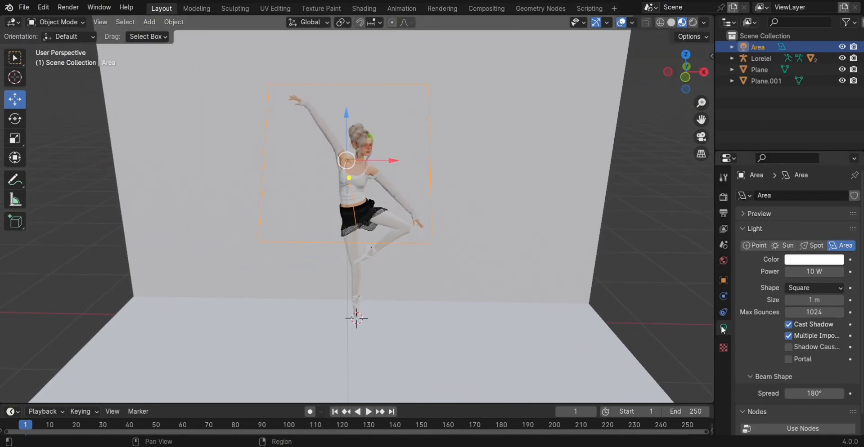
scroll(787, 341, "down", 2)
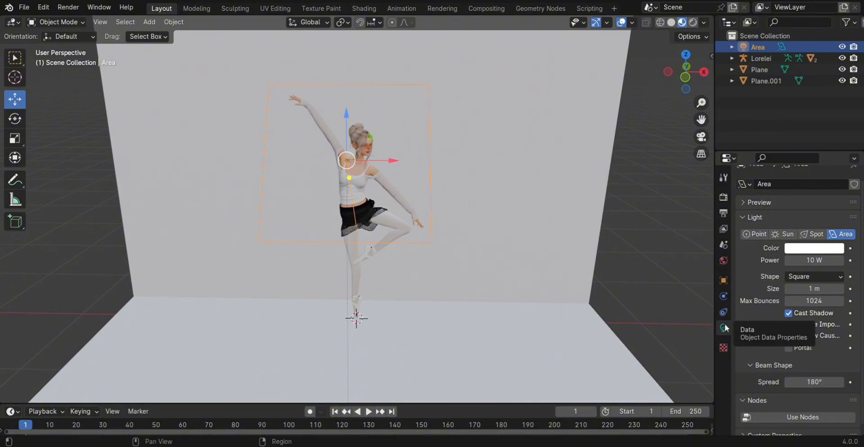
left_click(823, 265)
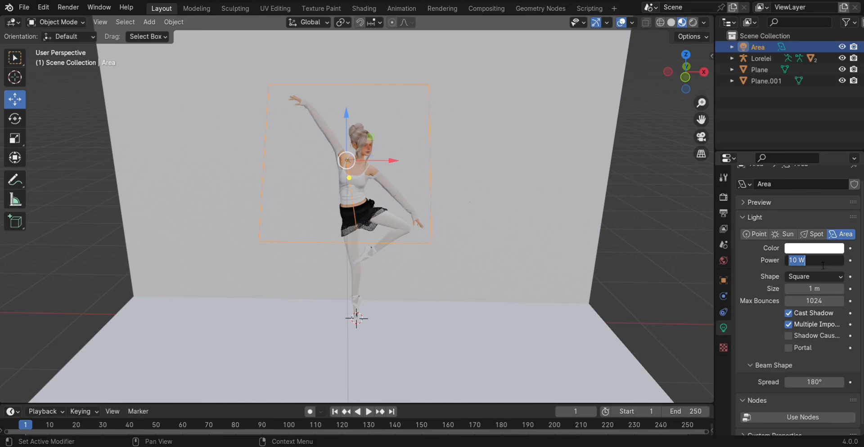
type("50")
key("Return")
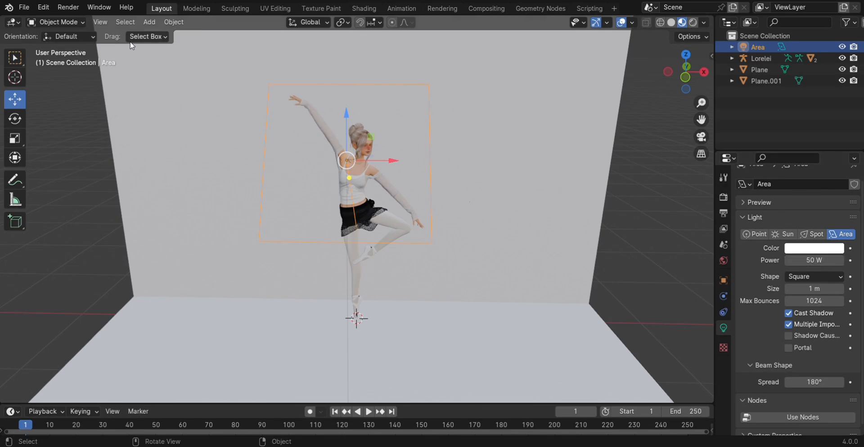
- Add a camera to the scene and look through it
mouse_move(369, 147)
middle_mouse_down()
mouse_move(477, 146)
mouse_move(371, 149)
middle_mouse_up()
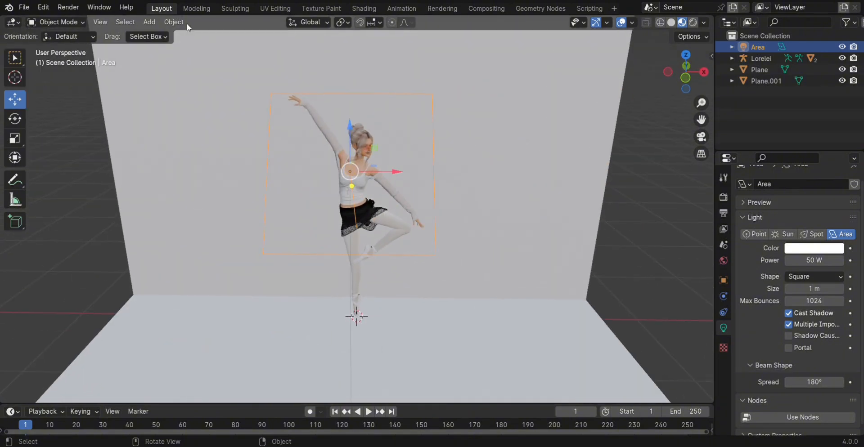
left_click(149, 22)
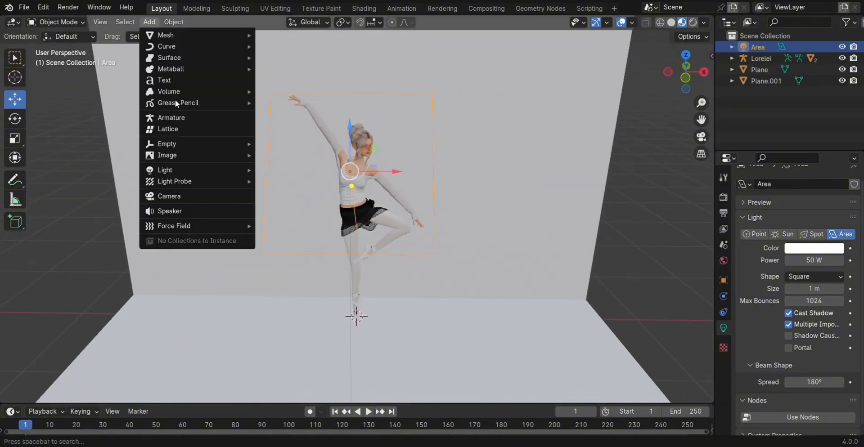
left_click(160, 198)
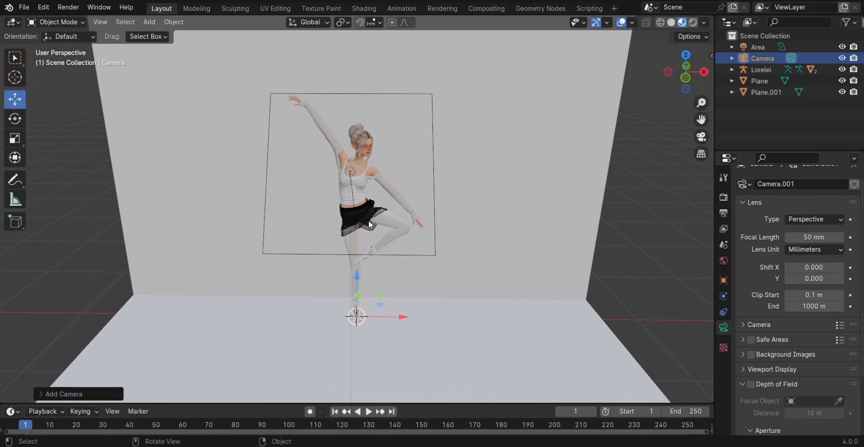
key("ctrl+KP_0")
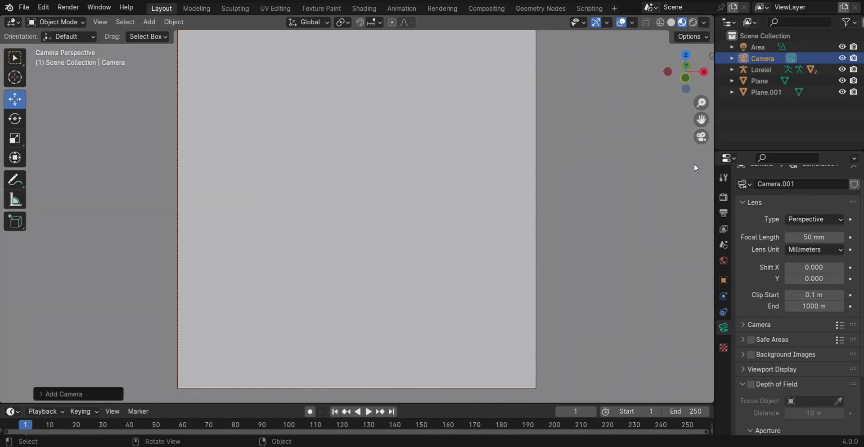
- Set the camera's rotation to 90° on X and 0° on Y and Z
left_click(724, 280)
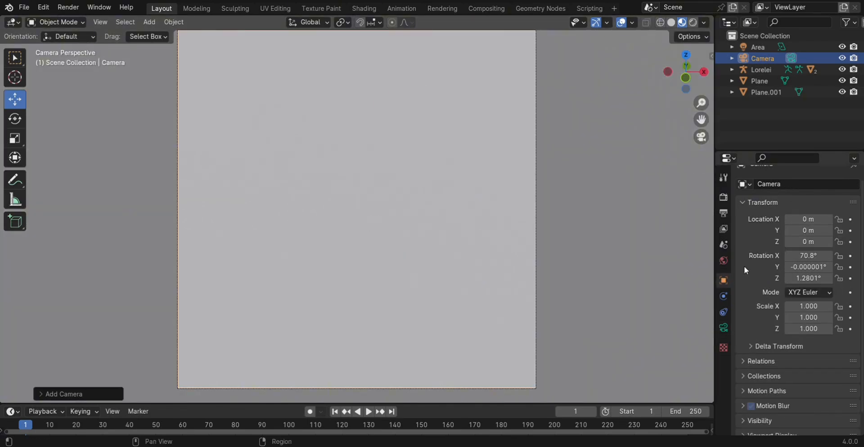
left_click(819, 258)
type("90")
key("Return")
left_click(825, 277)
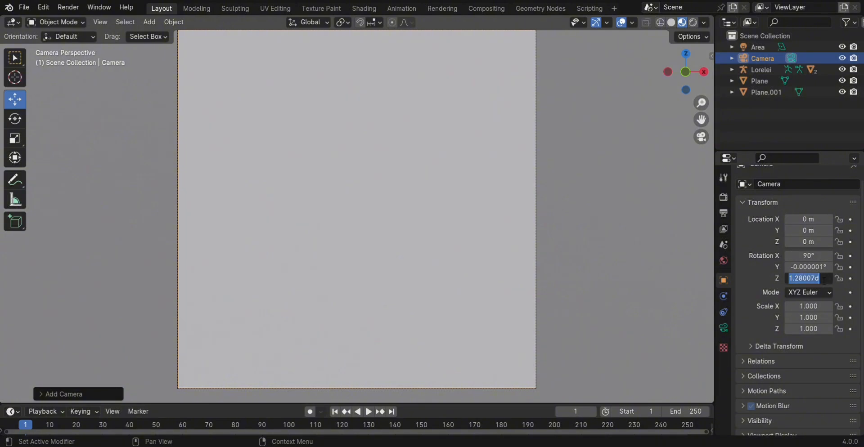
type("0")
key("Return")
left_click(805, 268)
type("0")
key("Return")
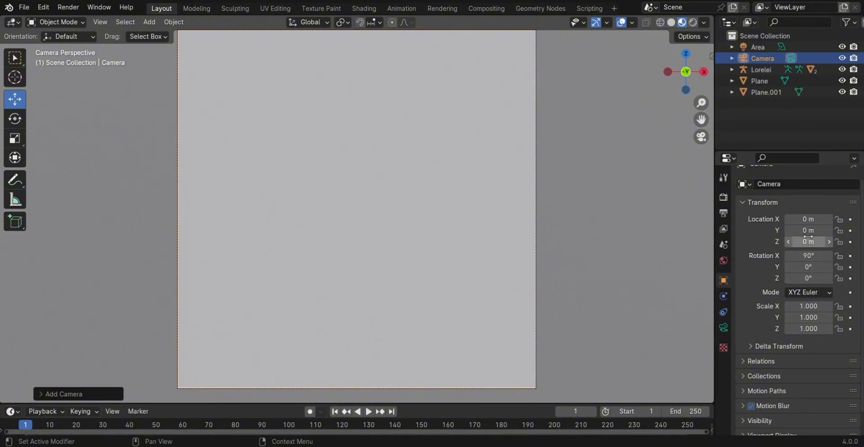
- Frame the whole sim by placing the camera at about Y -4.02 m and Z 1.79 m, tilted to 81° around X
left_click_drag(809, 231, 760, 230)
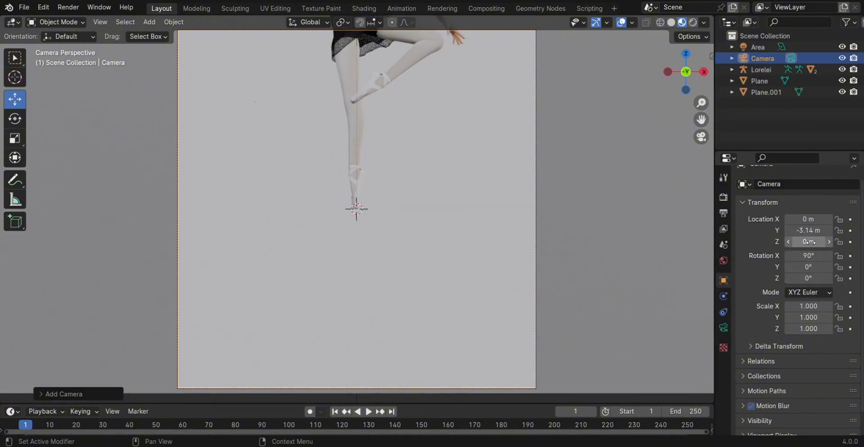
left_click_drag(809, 242, 827, 242)
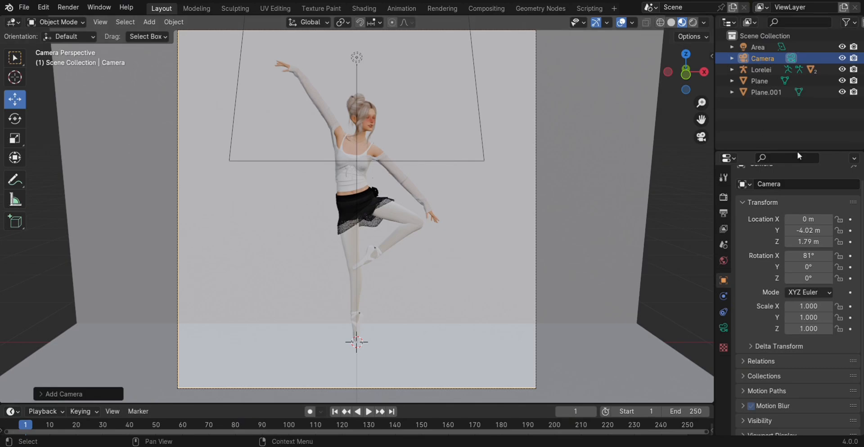
- Set the render engine to EEVEE and preview the scene through the camera with rendered shading
left_click(724, 197)
left_click(806, 184)
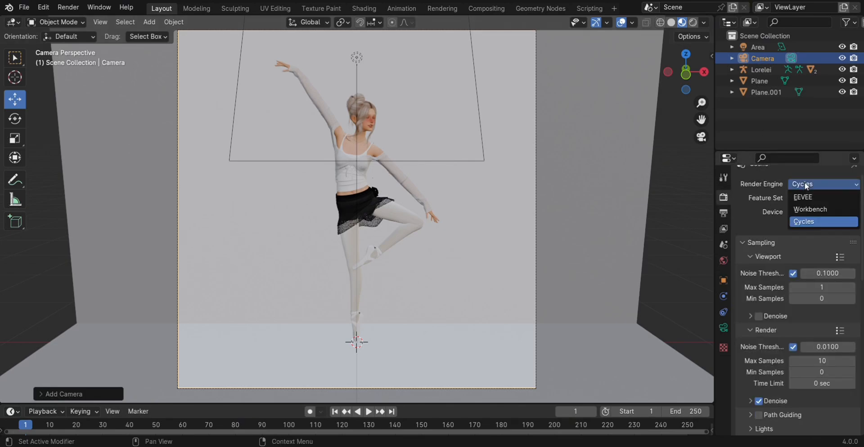
left_click(800, 196)
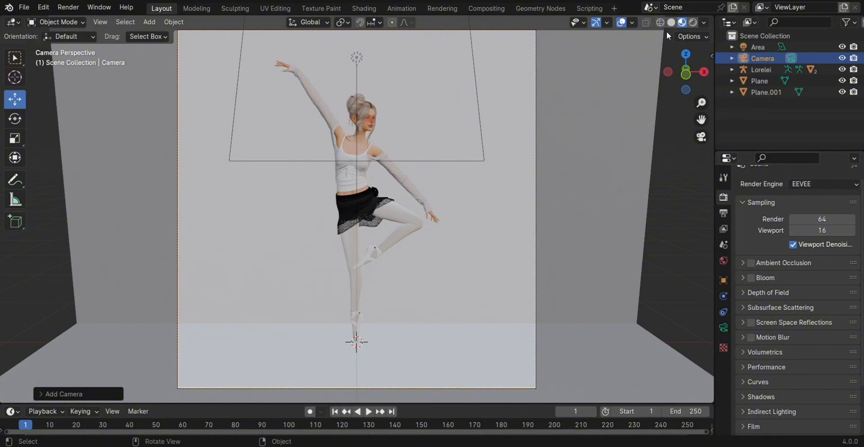
left_click(694, 22)
mouse_move(560, 150)
middle_mouse_down()
mouse_move(648, 151)
mouse_move(557, 150)
middle_mouse_up()
key("KP_0")
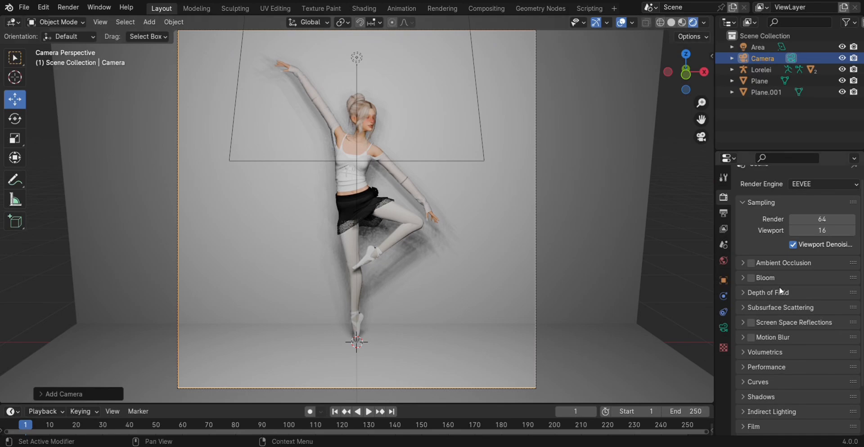
- Switch the render engine back to Cycles
scroll(791, 213, "up", 1)
left_click(794, 197)
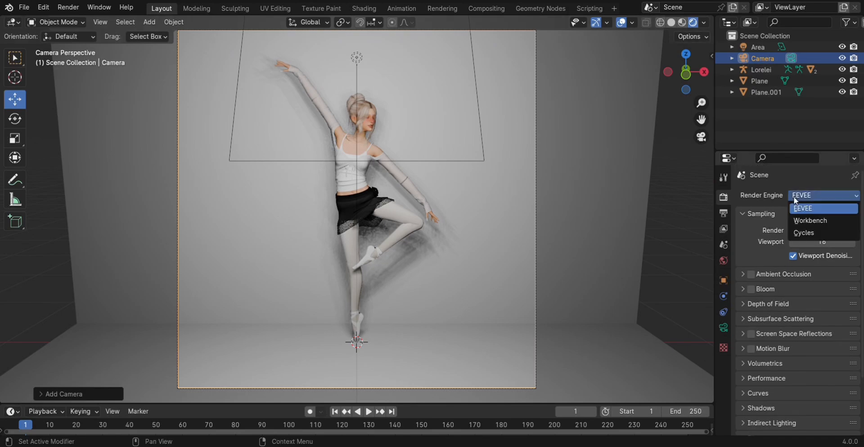
left_click(803, 232)
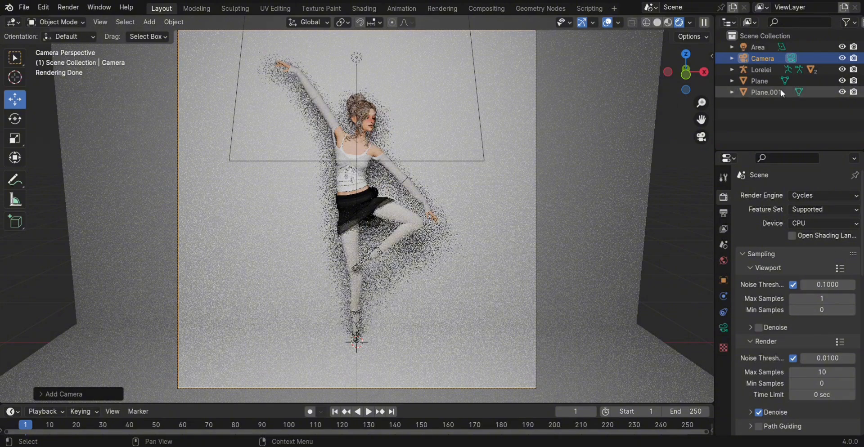
- Move the sim's armature forward along Y, away from the backdrop wall
left_click(763, 68)
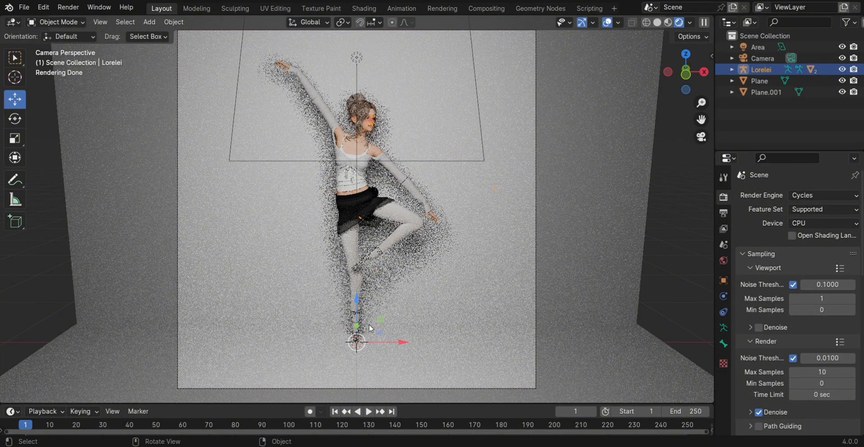
middle_click_drag(370, 325, 321, 337)
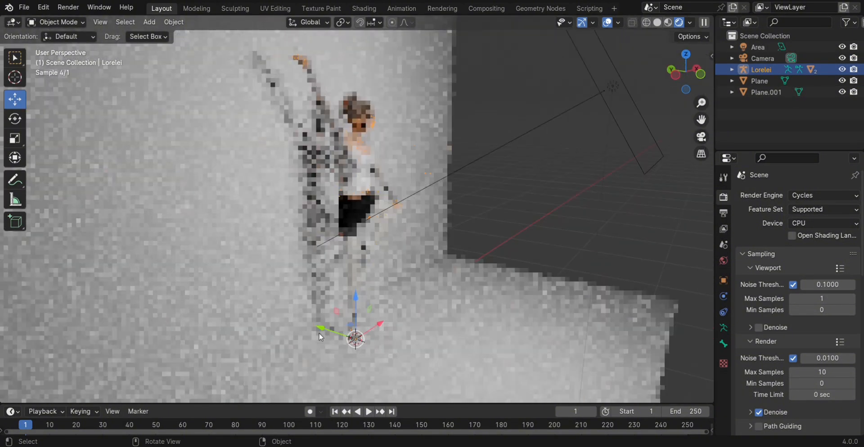
left_click_drag(320, 337, 768, 127)
left_click(766, 125)
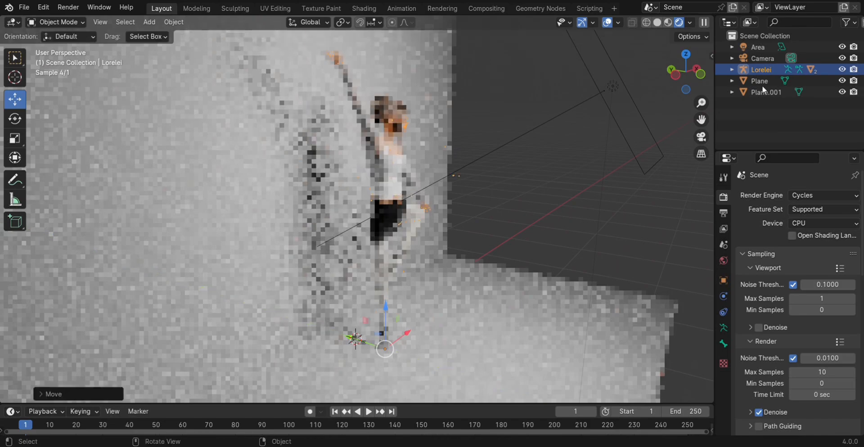
- Raise the area light's power to 75 W
left_click(752, 60)
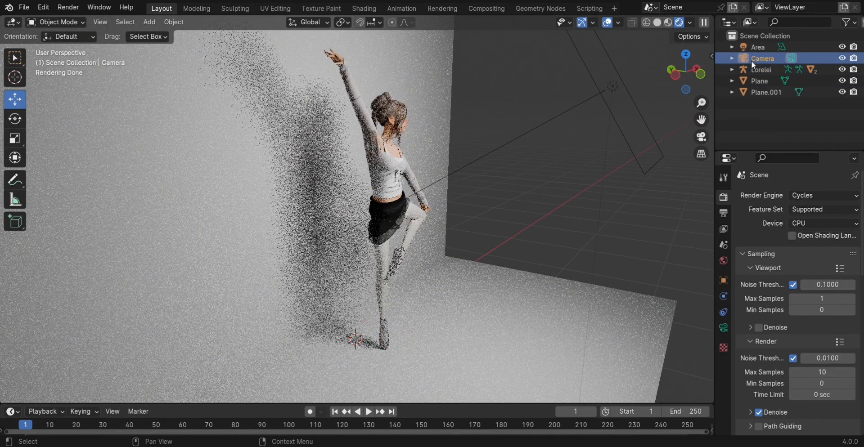
left_click(612, 83)
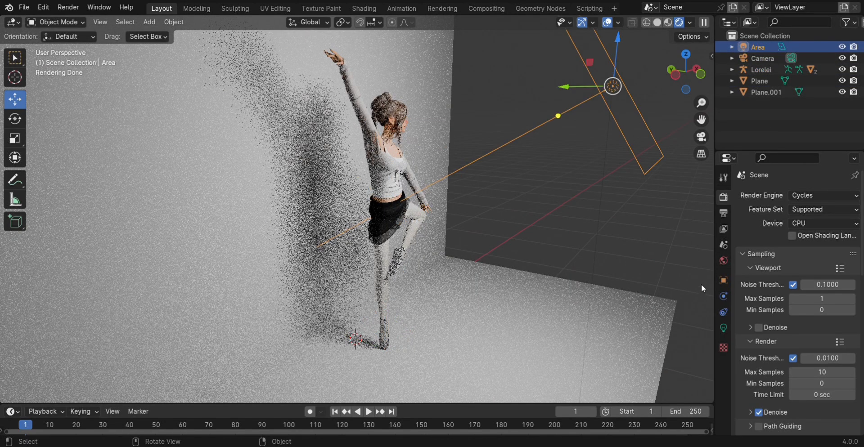
left_click(724, 329)
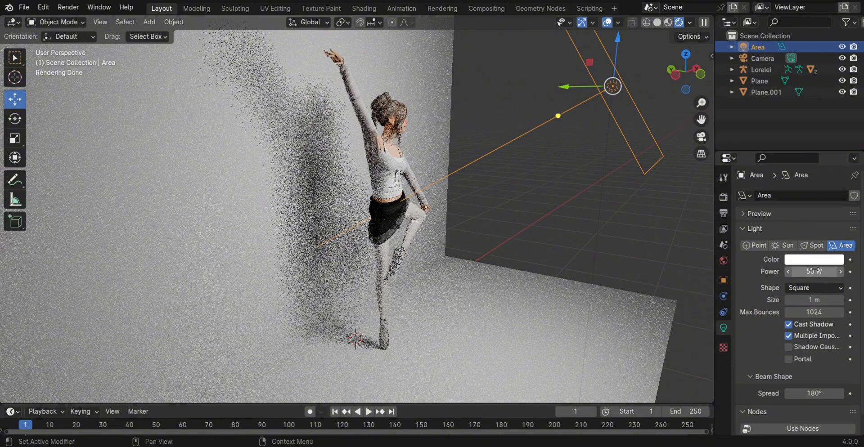
left_click(837, 272)
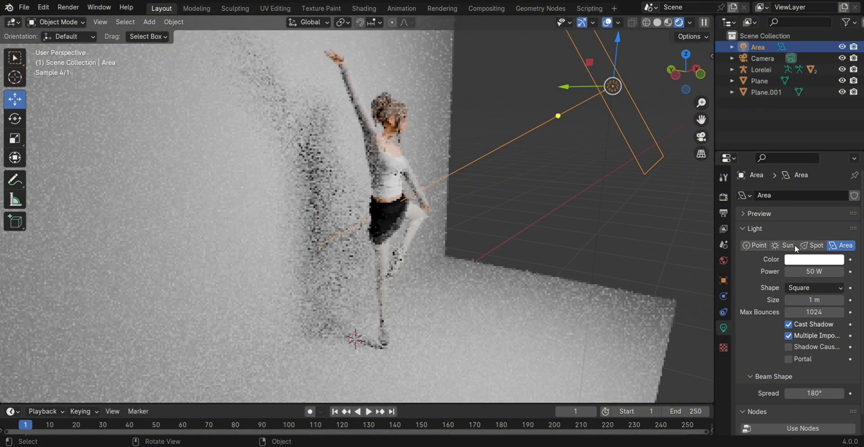
type("75")
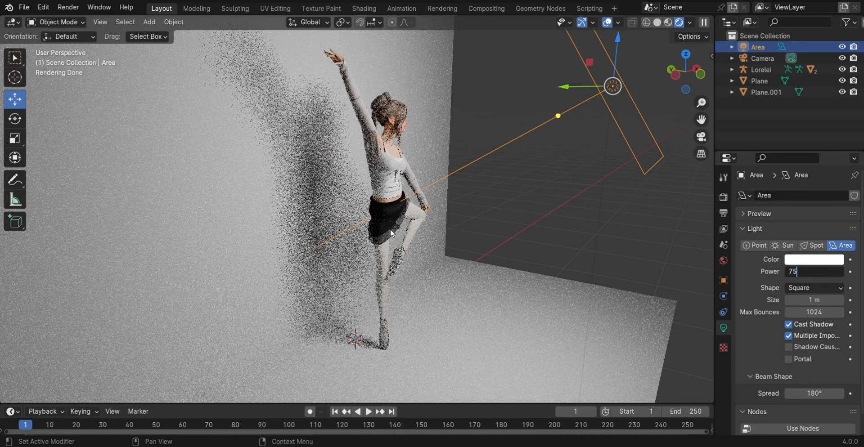
key("Return")
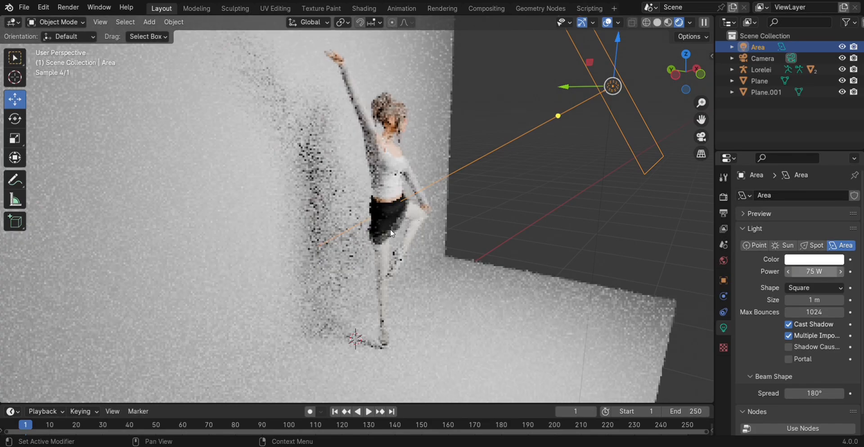
- Return to the camera view with material preview shading and render the scene as a still image
key("KP_0")
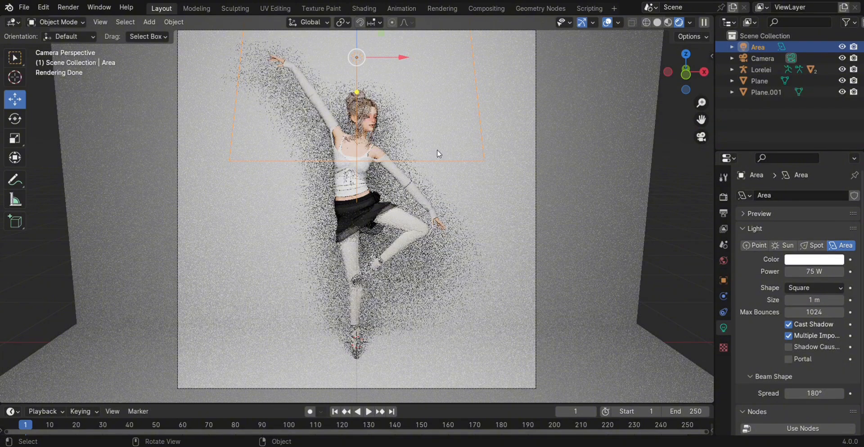
left_click(670, 23)
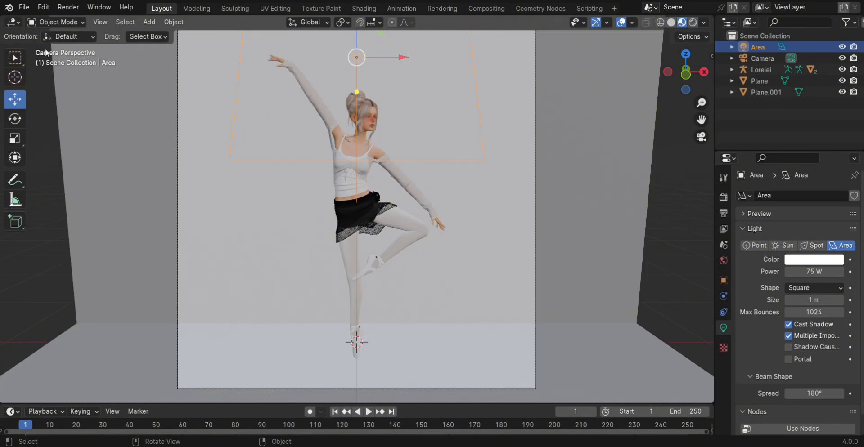
left_click(68, 7)
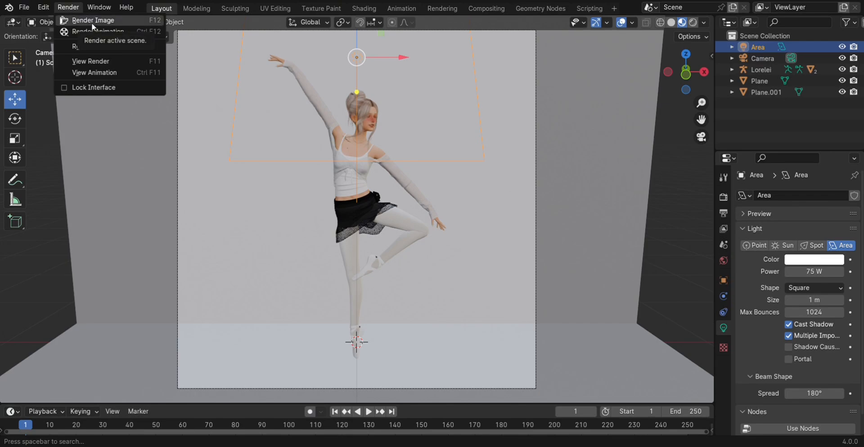
left_click(241, 133)
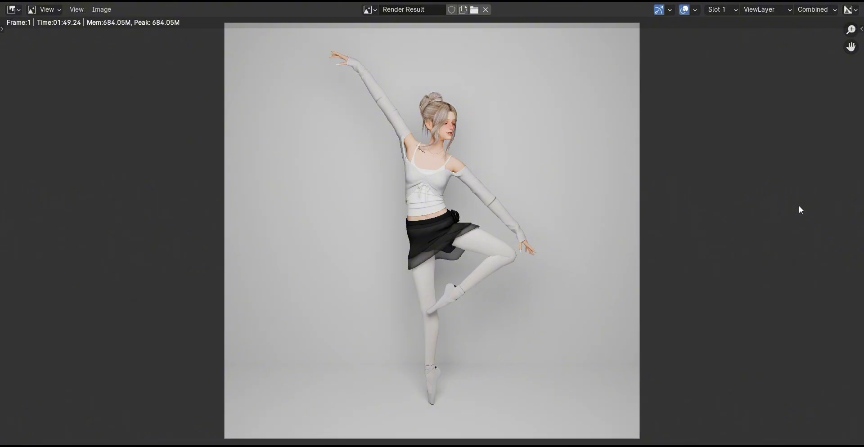
- Inspect the finished render and start saving it as an image file
scroll(800, 206, "up", 2)
scroll(800, 209, "down", 3)
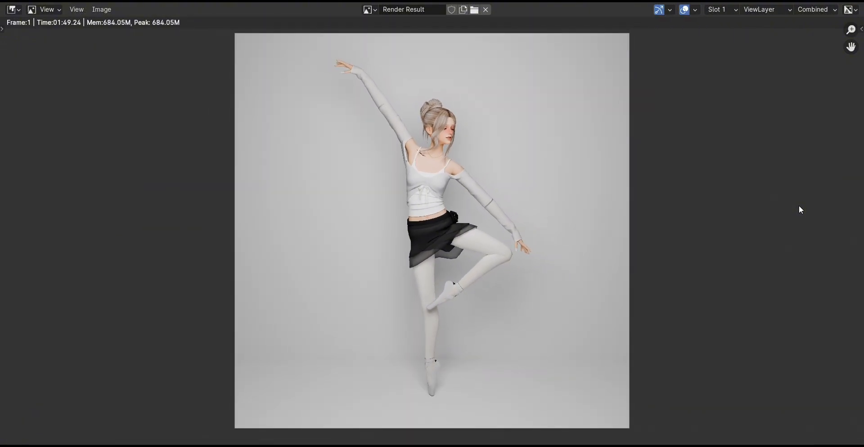
scroll(466, 107, "up", 1)
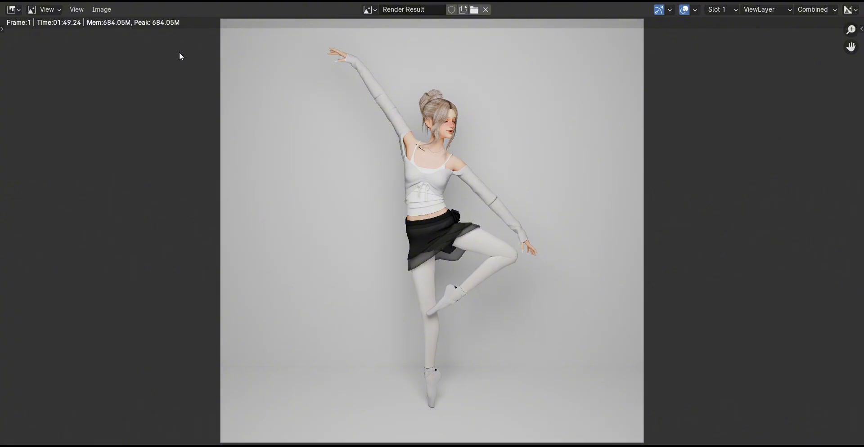
left_click(102, 10)
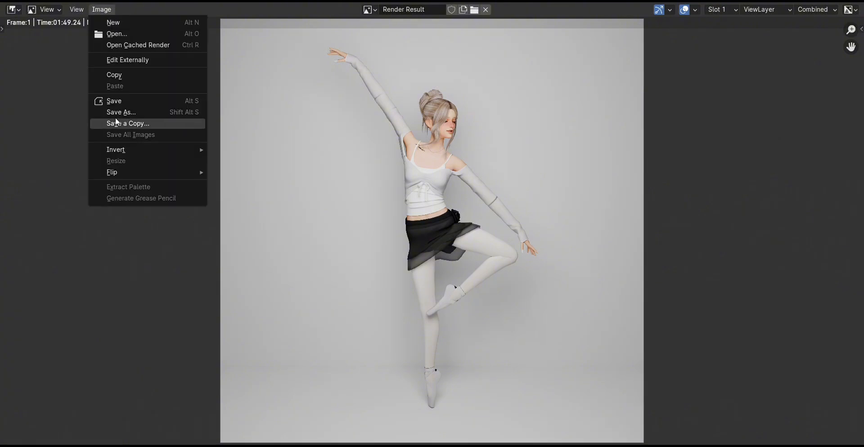